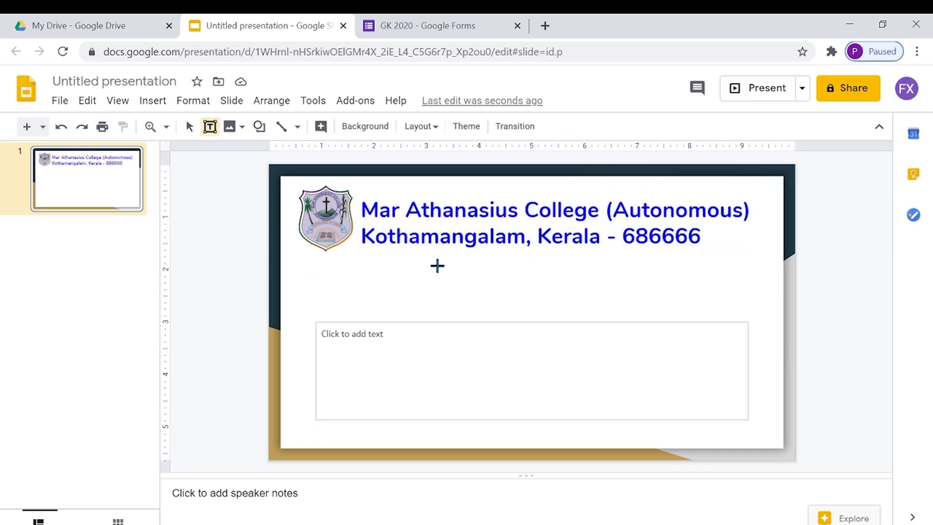
- Add a text box below the college header reading CERTIFICATE and narrow it
click(437, 265)
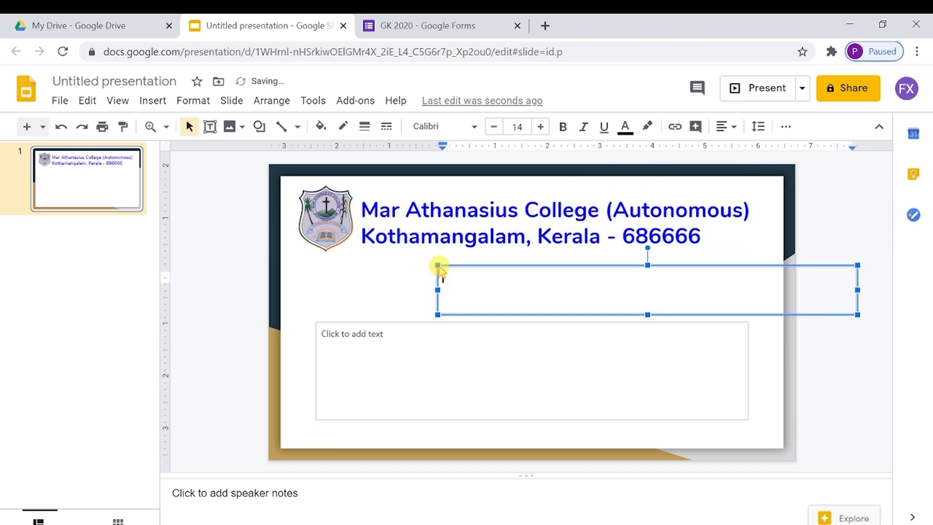
click(448, 274)
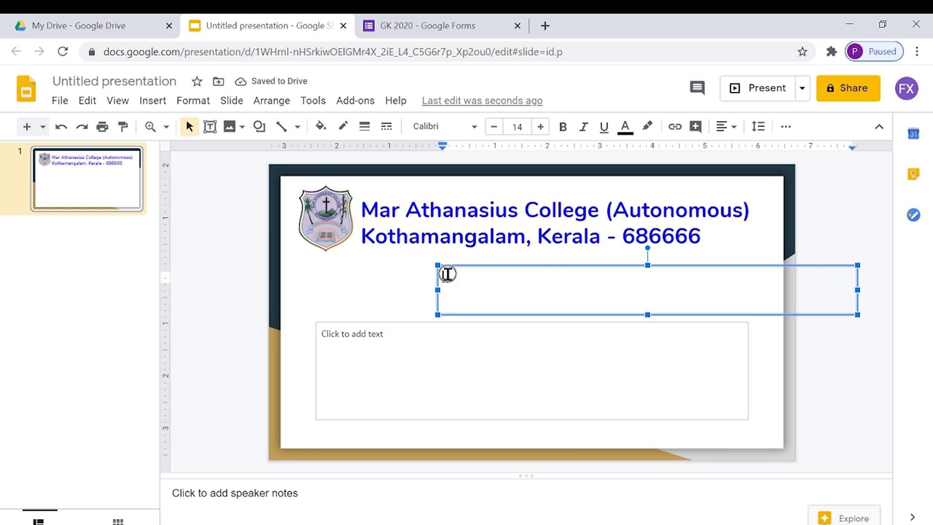
text(cERTIFICATE)
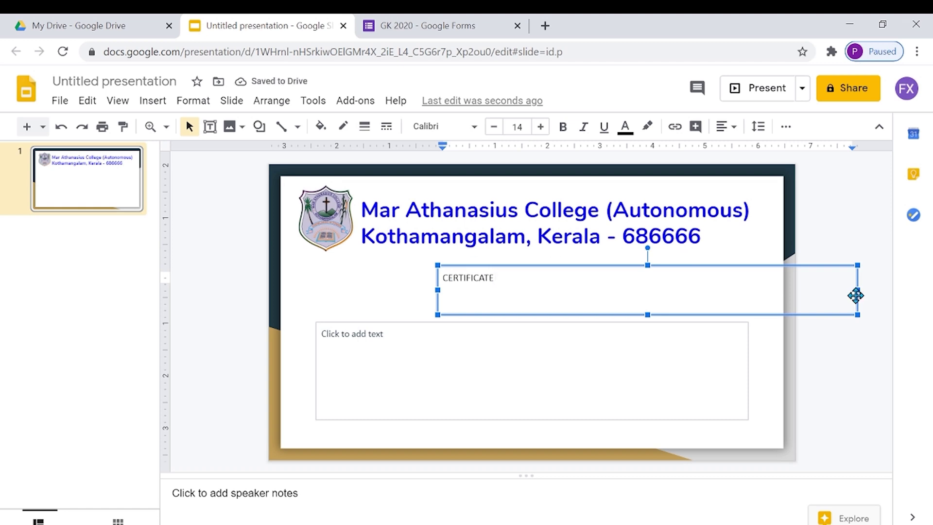
drag(857, 290, 592, 292)
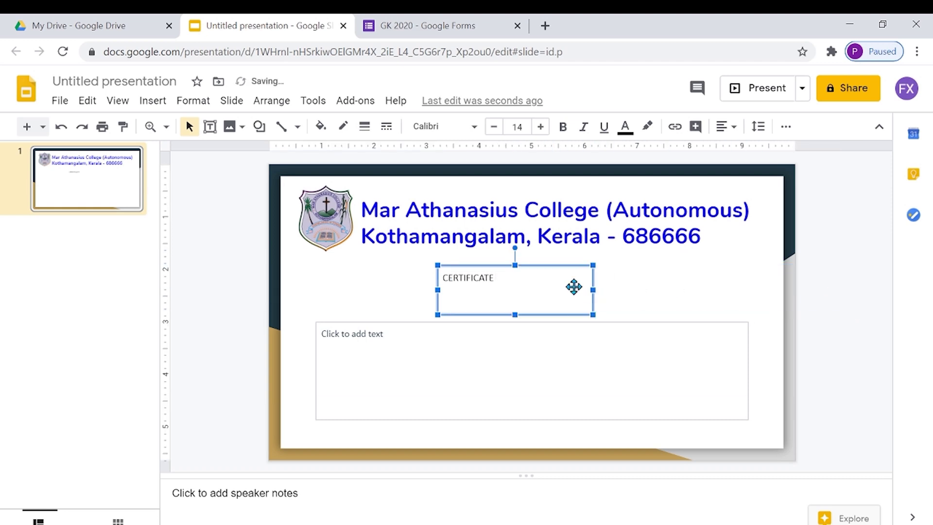
- Make the CERTIFICATE title bold at 32 pt
click(504, 280)
double_click(505, 281)
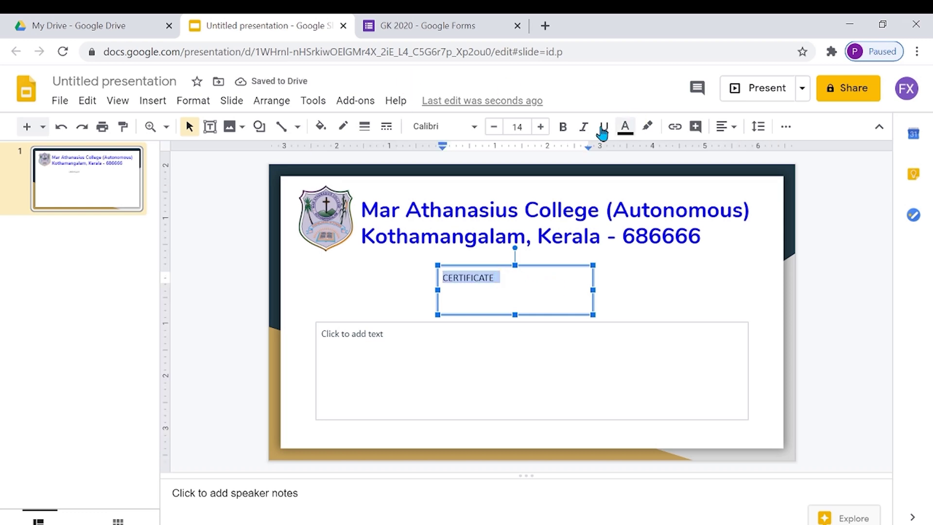
click(562, 127)
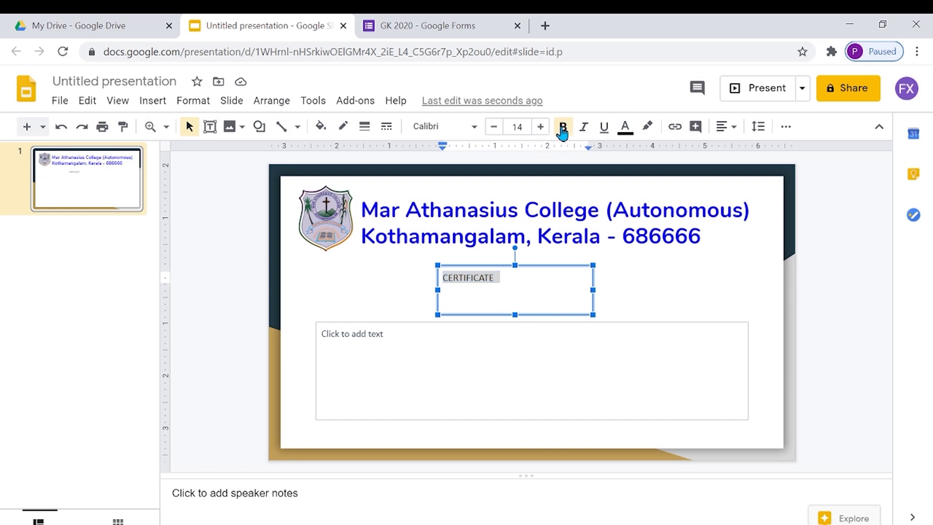
click(521, 127)
key(BackSpace)
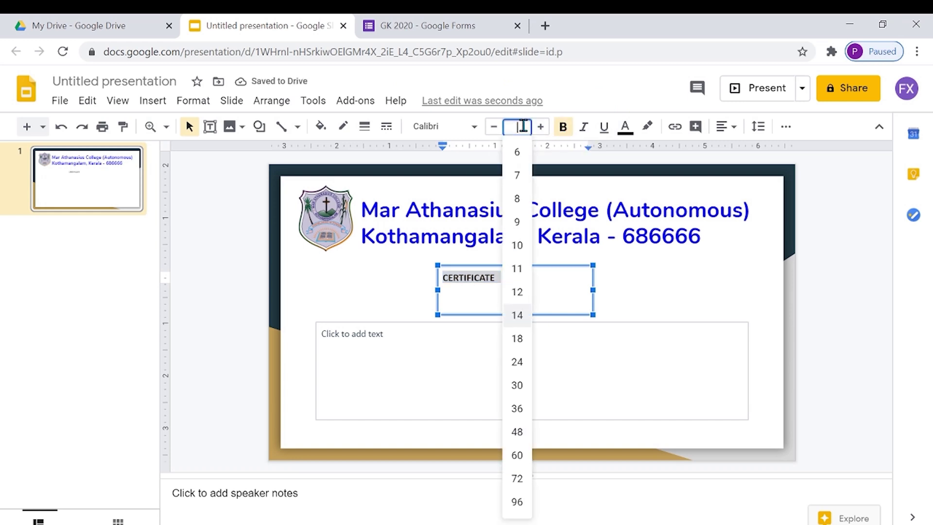
text(32)
key(Return)
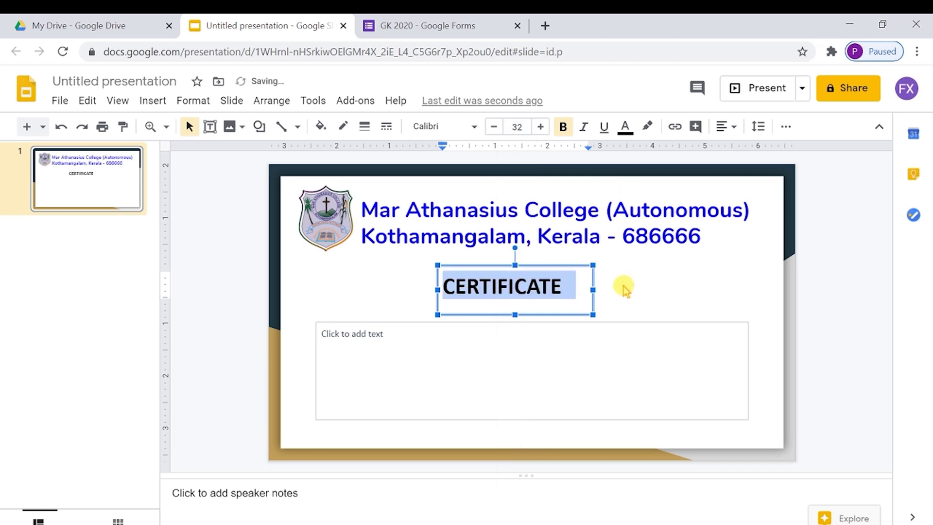
click(591, 287)
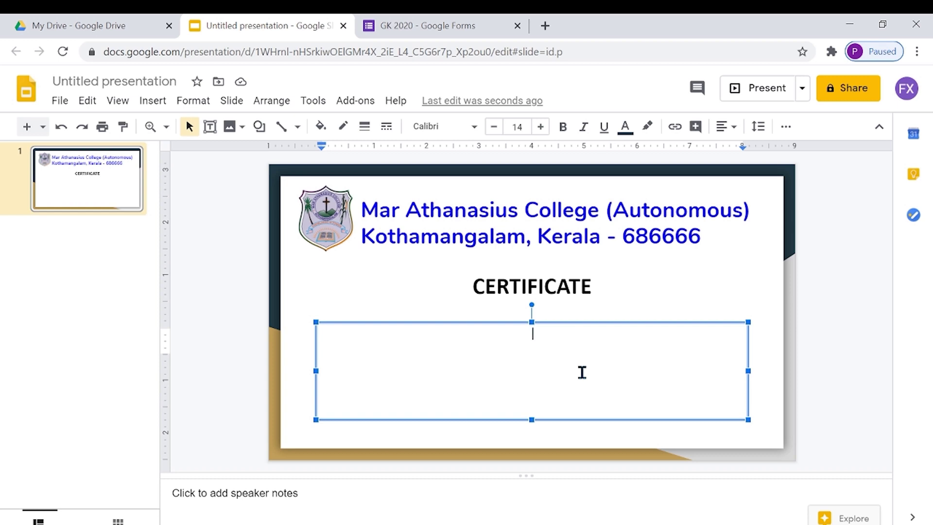
- Type the opening line "This is to certify that" in the body text box
text(This is to certify that)
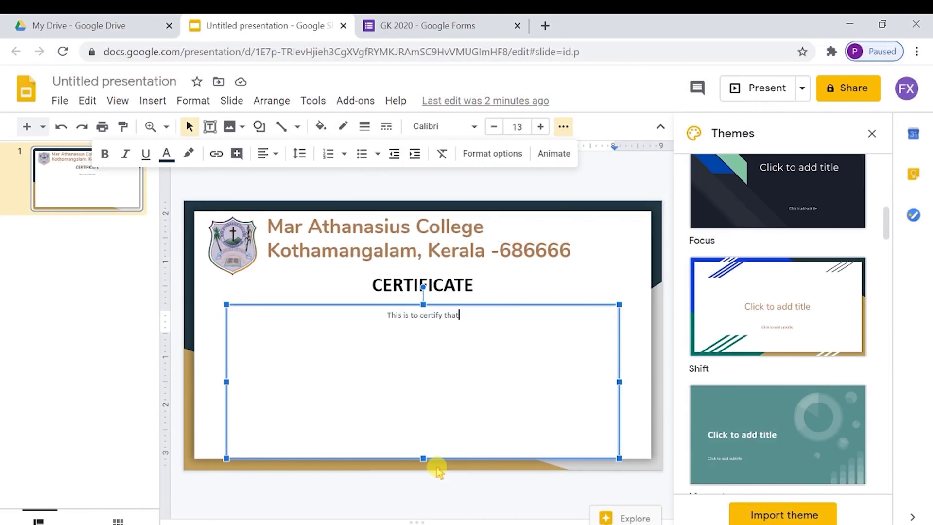
- Add a {{Full Name}} line, remove the space after paragraphs, and start a new line
key(Return)
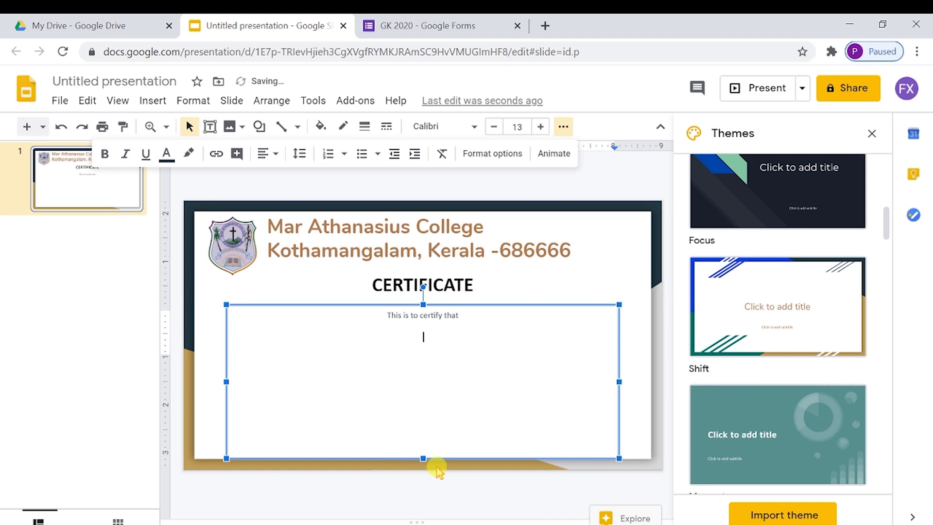
text({{Full Name)
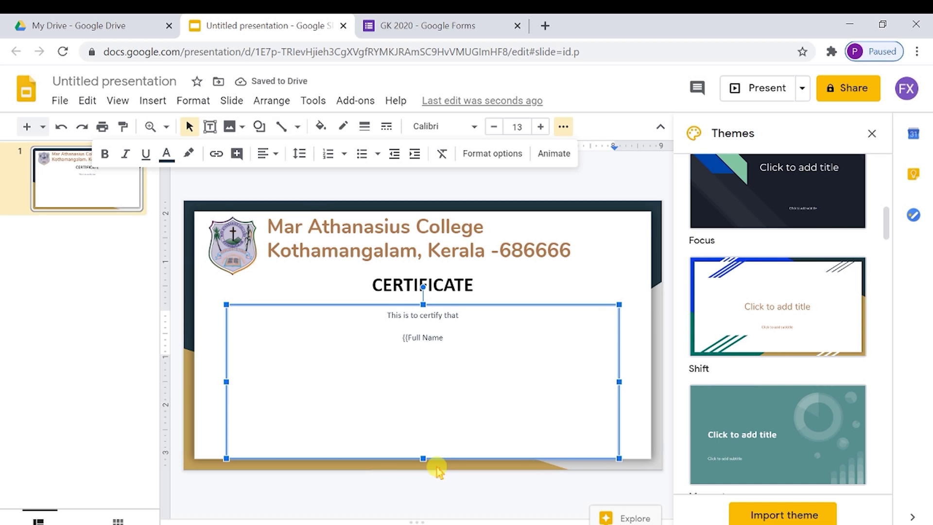
text(}})
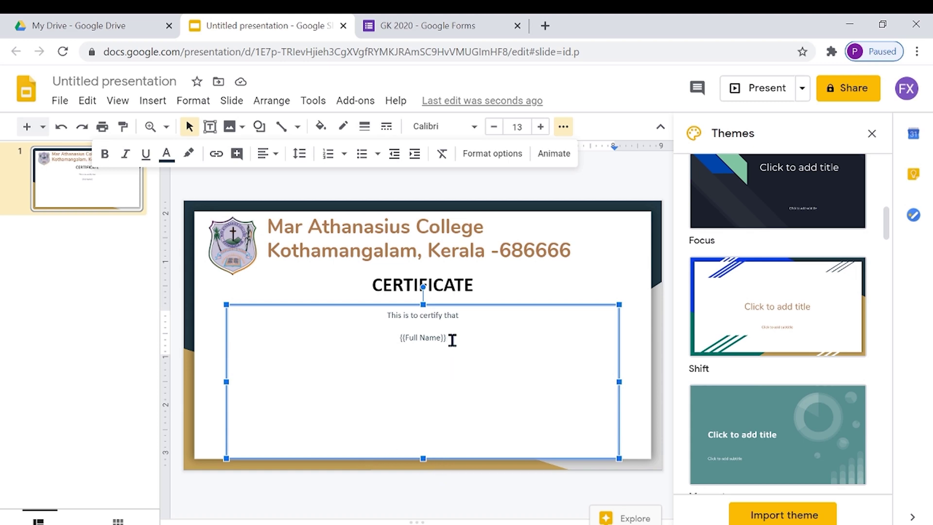
drag(450, 337, 382, 325)
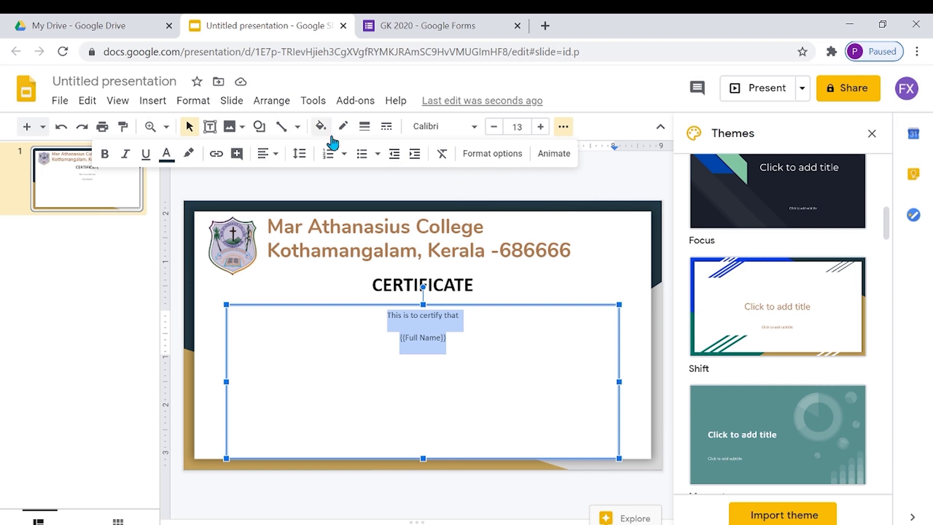
click(299, 154)
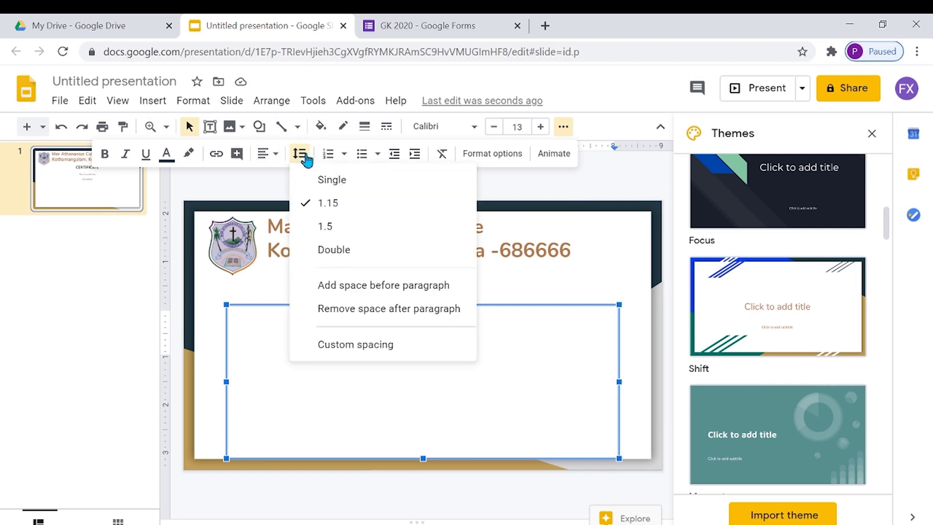
click(361, 308)
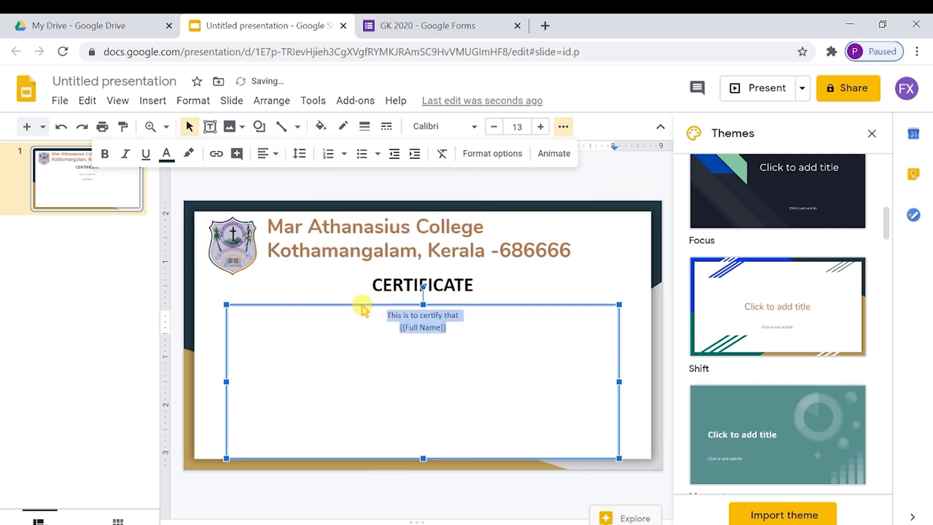
click(454, 334)
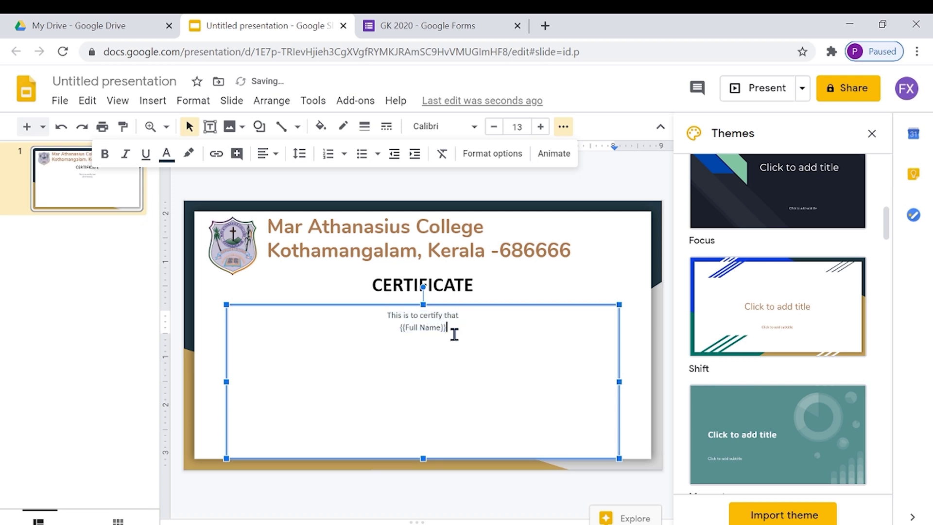
key(Return)
- Type the {{Other Identifiers}}, "Has participated in {{title}}" and "on {{Date}} with a passing score {{percent}}" lines
text({{Other Identifiers}})
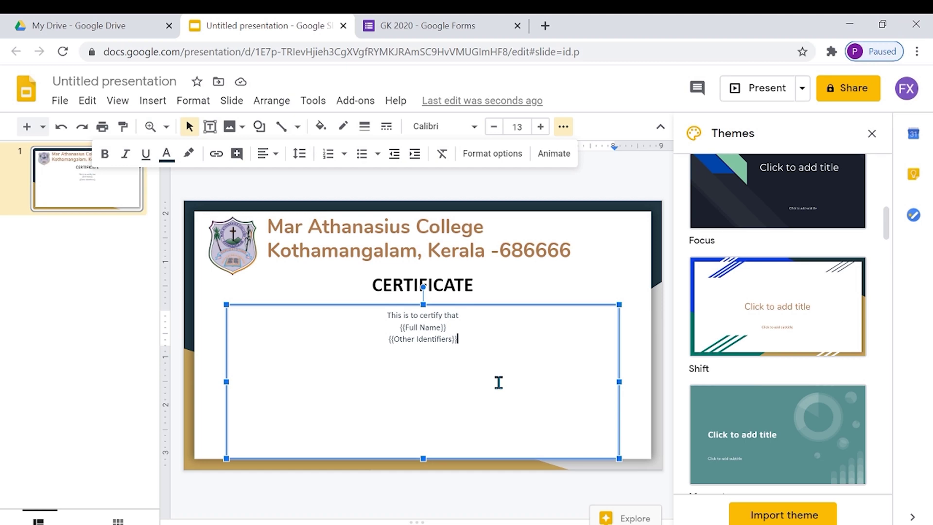
key(Return)
text(Has participated in)
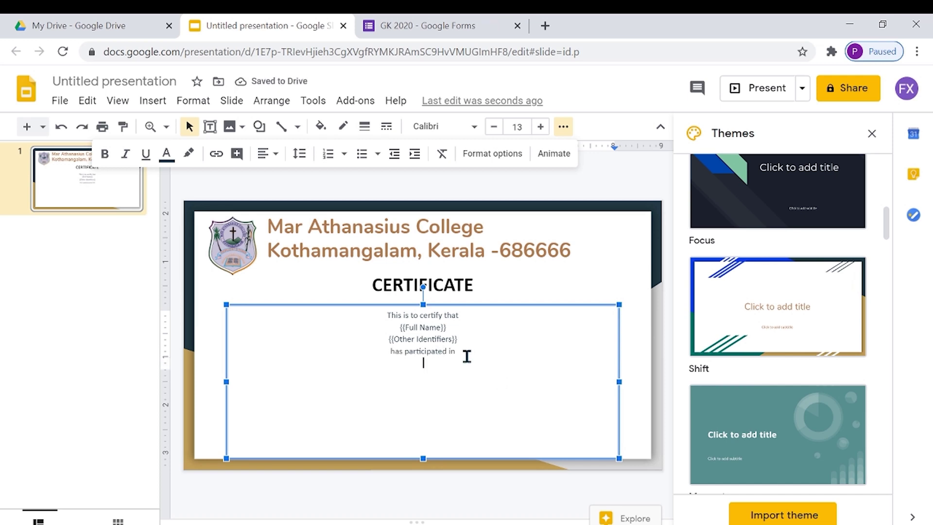
text({{title)
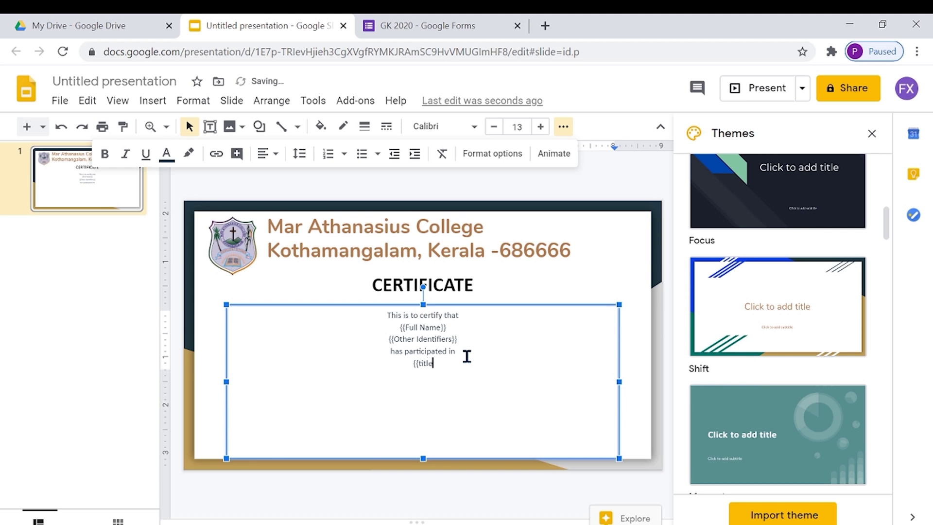
text(}})
key(Return)
text(on {{Date}})
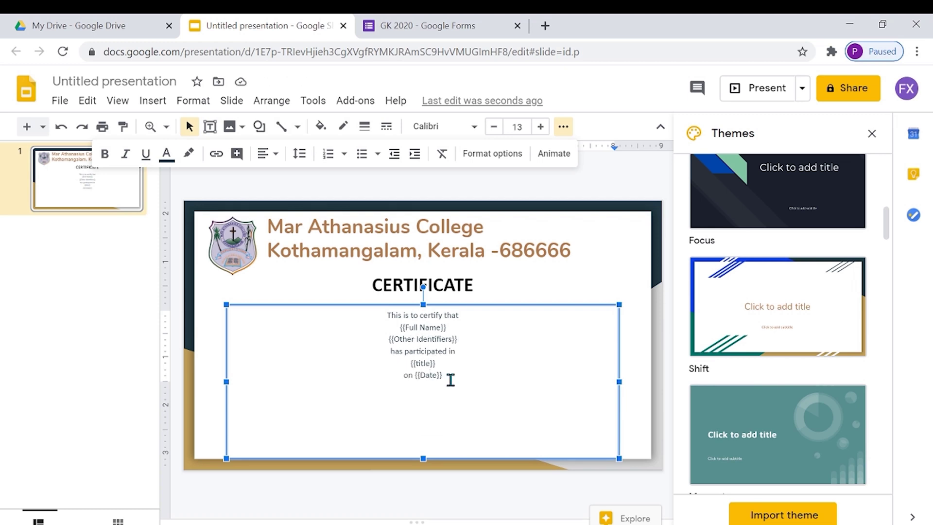
text( with t)
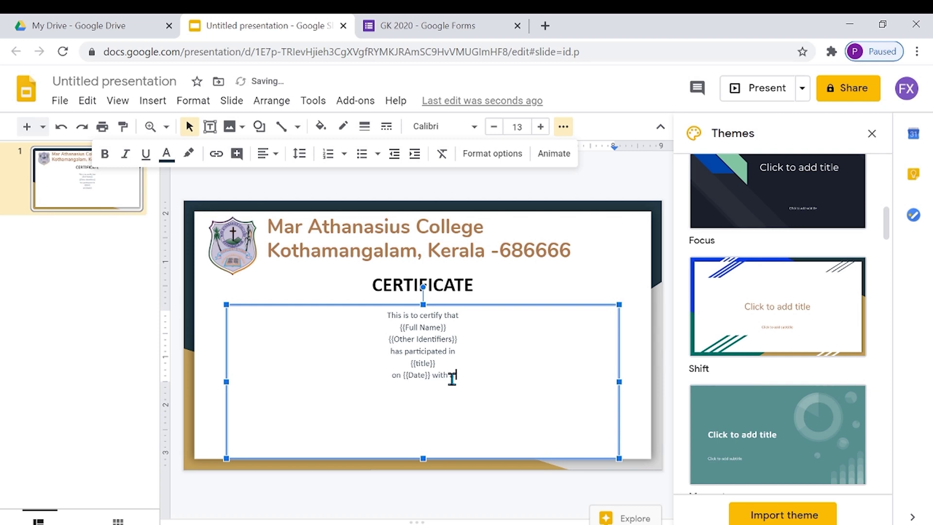
text( passing score )
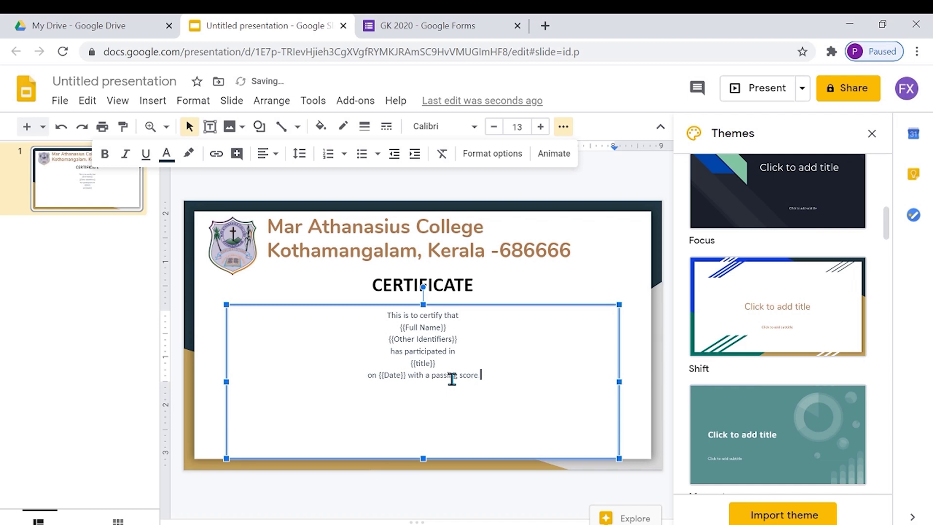
text({{)
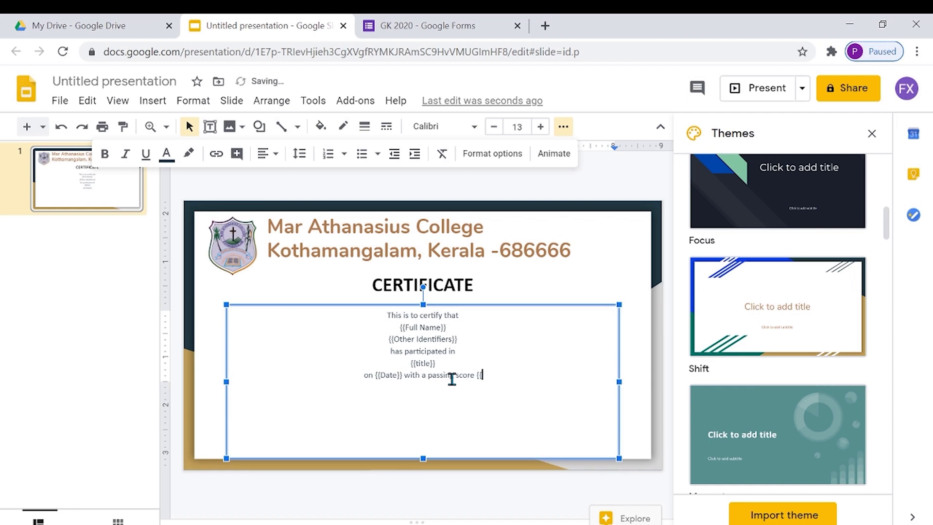
text(percen)
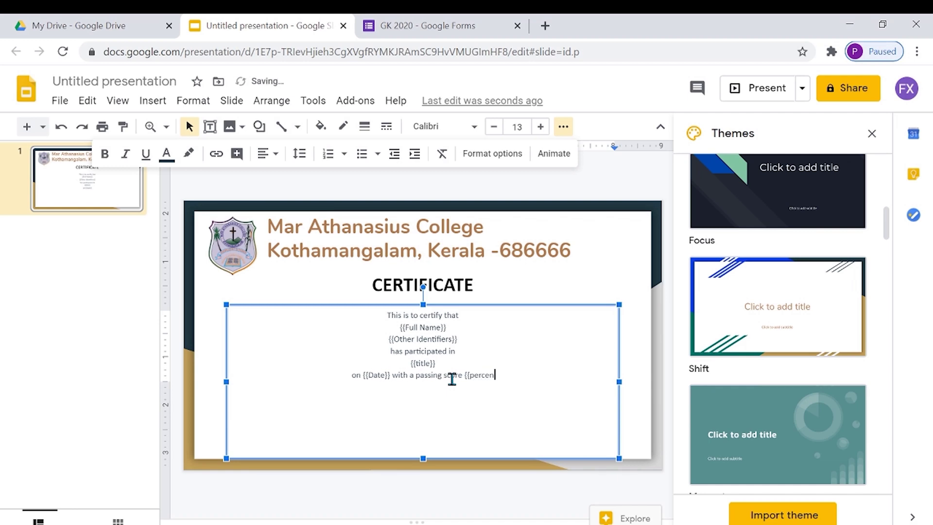
text(t}})
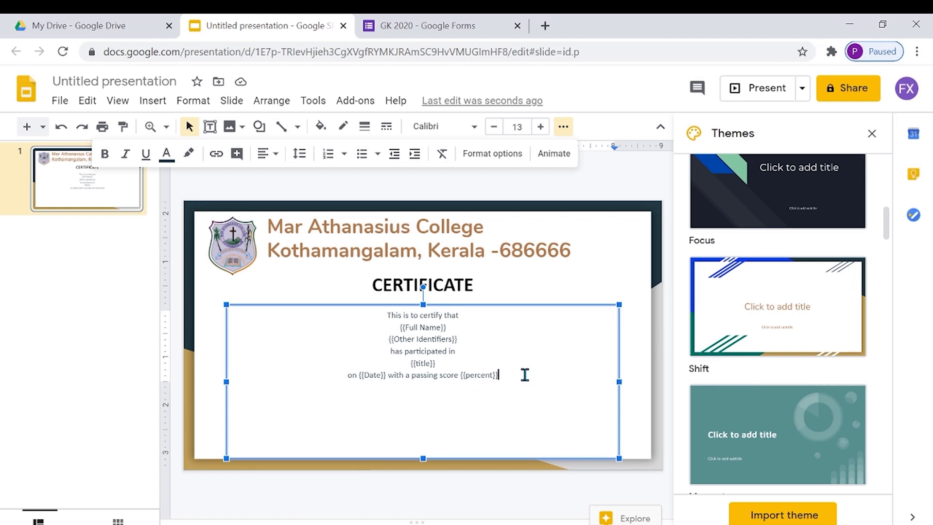
- Add the line "Certificate ID: {{Certificate ID}}" below the passing score line
key(Return)
key(Return)
text(Certificate ID: )
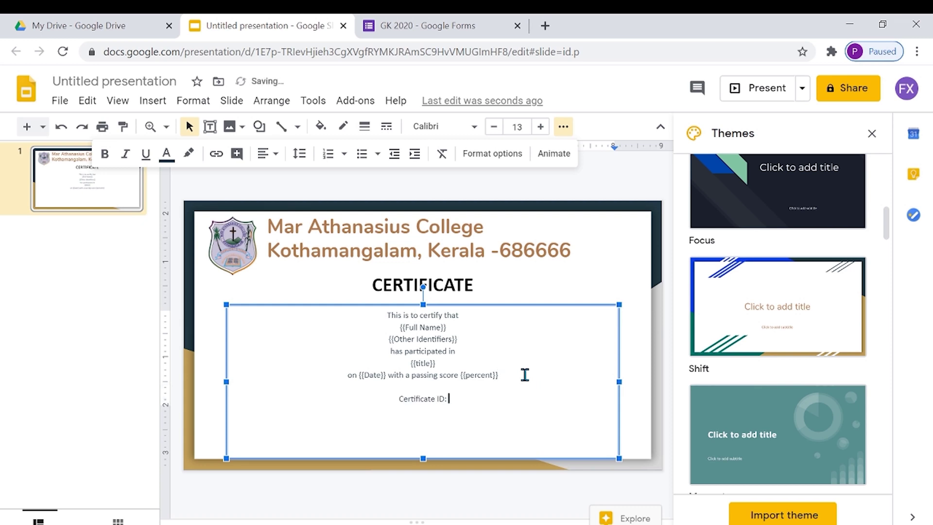
text({{Certifica)
text(te )
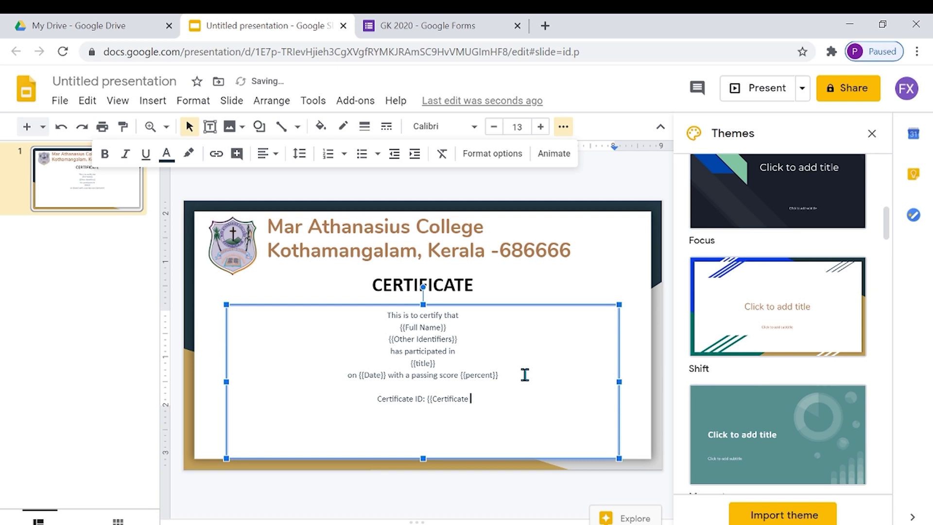
text(ID}})
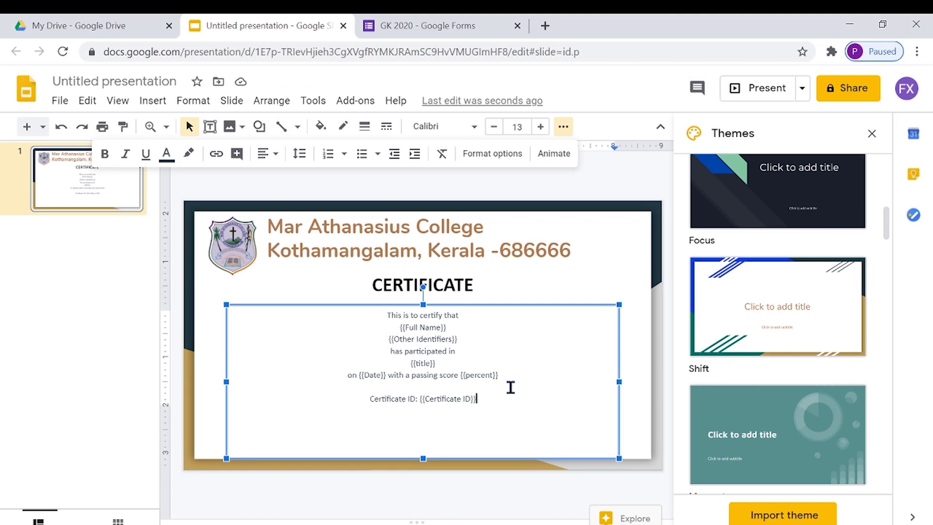
- Set all certificate body text to 14 pt with wider line spacing
drag(493, 396, 379, 317)
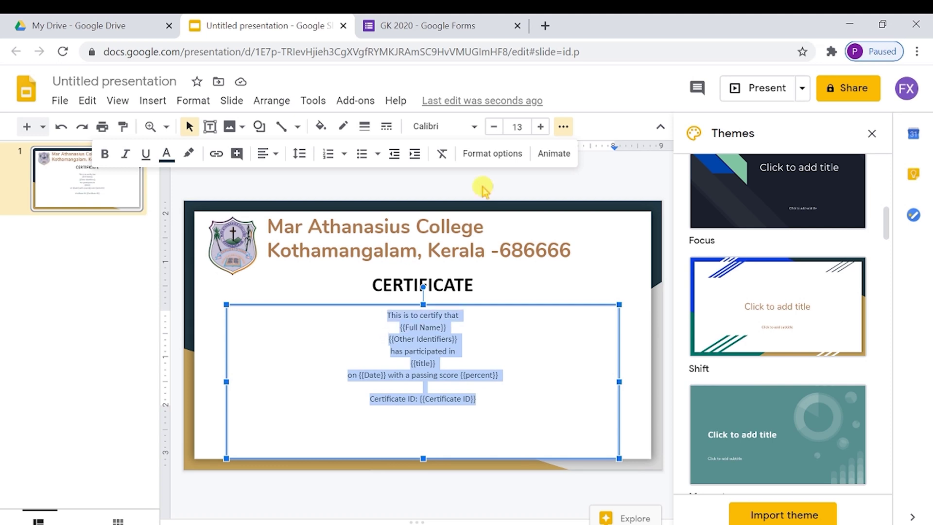
click(541, 128)
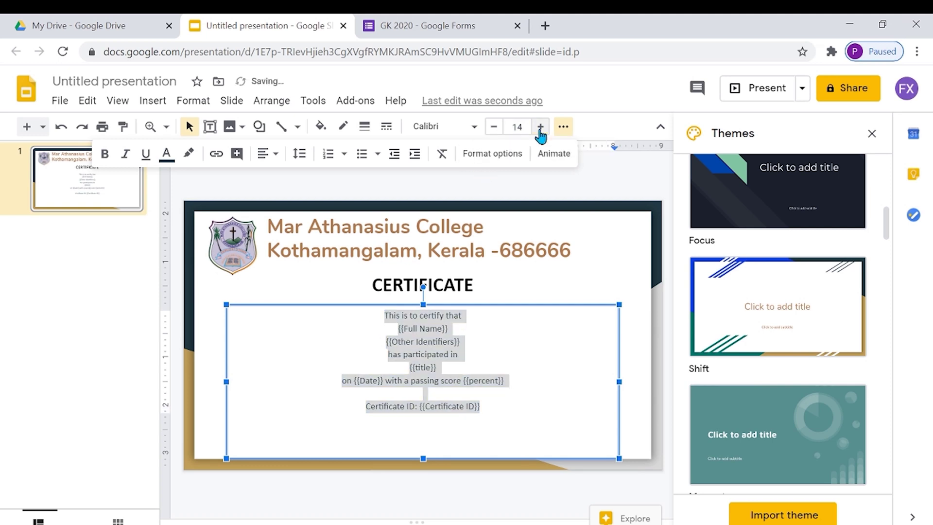
click(301, 155)
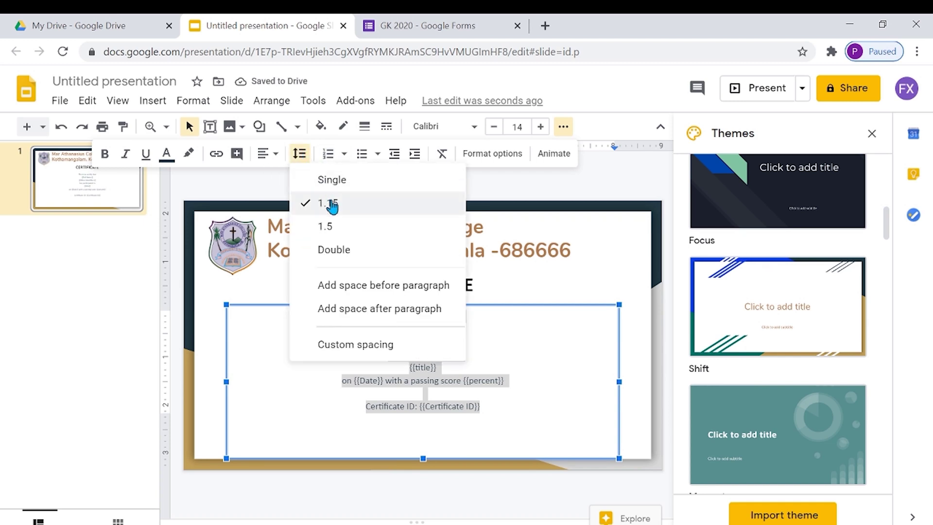
click(333, 229)
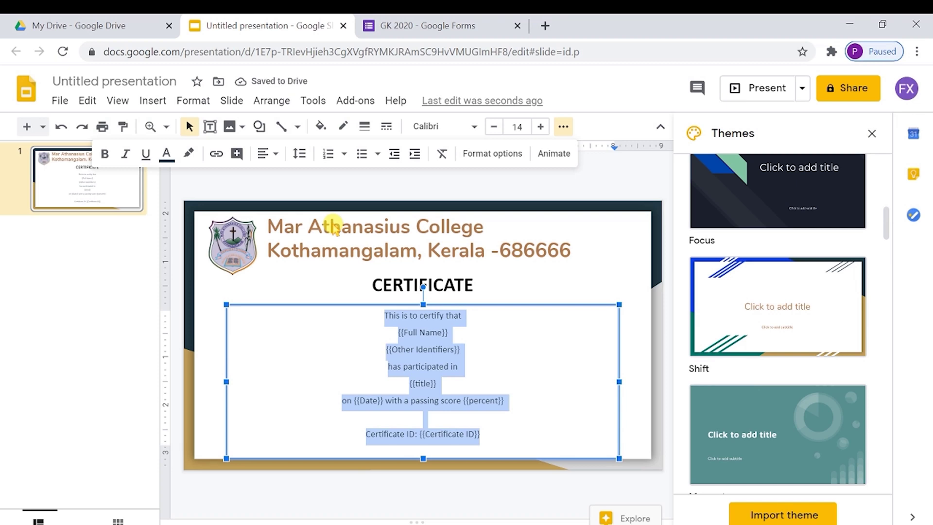
key(Right)
- Add a signature line with Co-ordinatoR on the left and Principal on the right
key(Return)
text(Co)
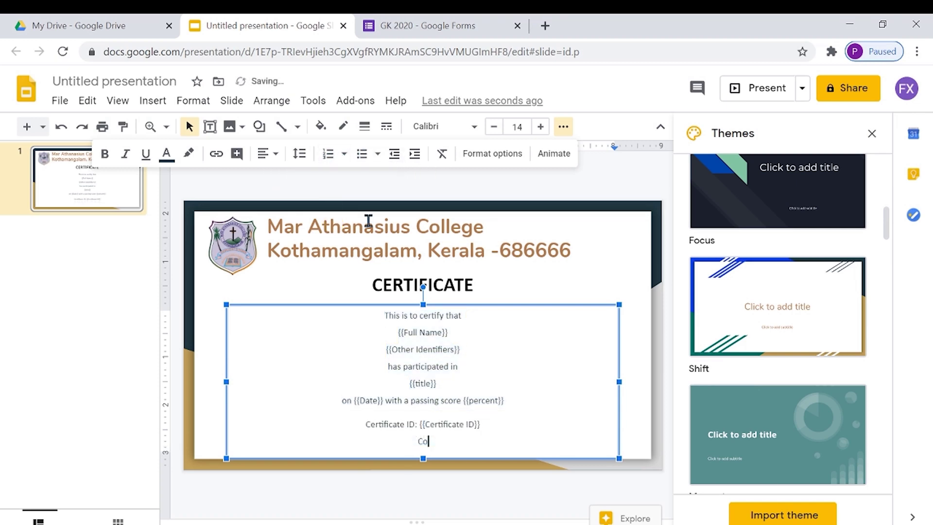
text(-ordinatoR                                                                                                                  pRINCI)
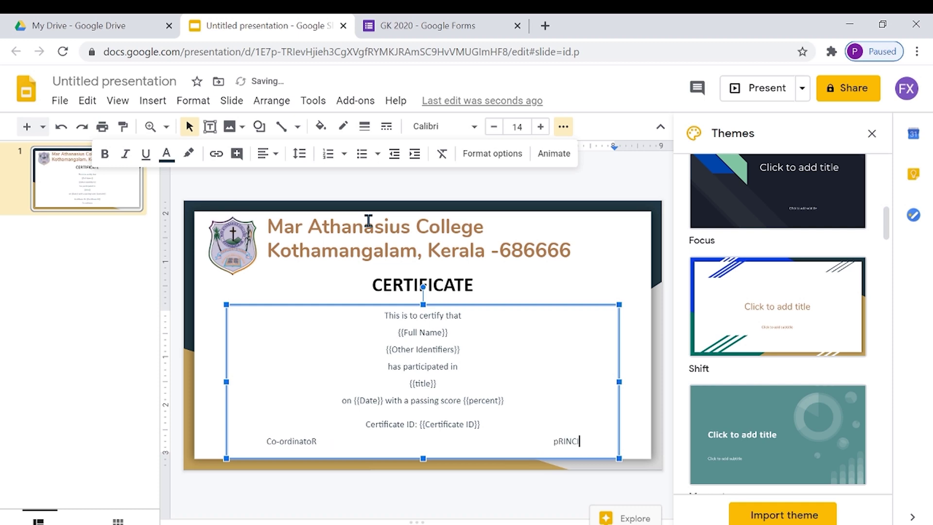
text(PAL)
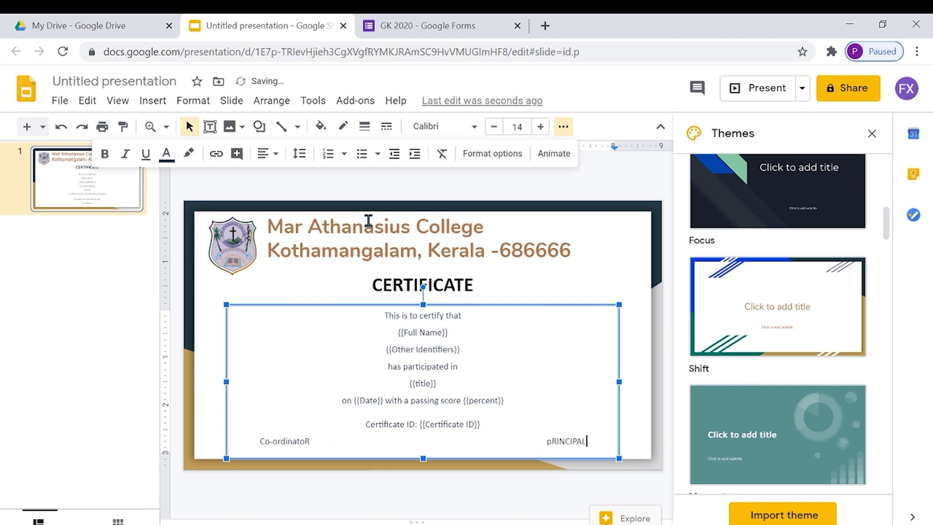
key(BackSpace)
key(BackSpace)
key(BackSpace)
key(BackSpace)
key(BackSpace)
key(BackSpace)
key(BackSpace)
key(BackSpace)
key(BackSpace)
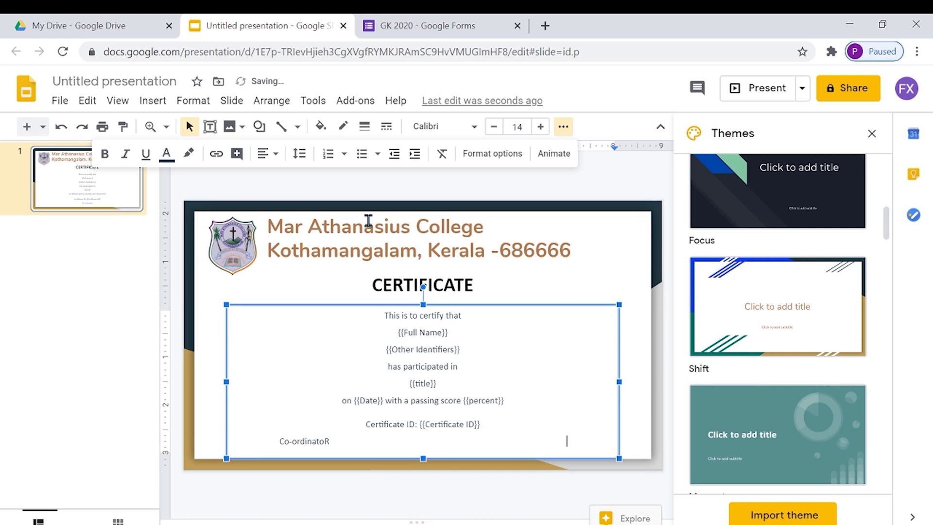
text(Principal)
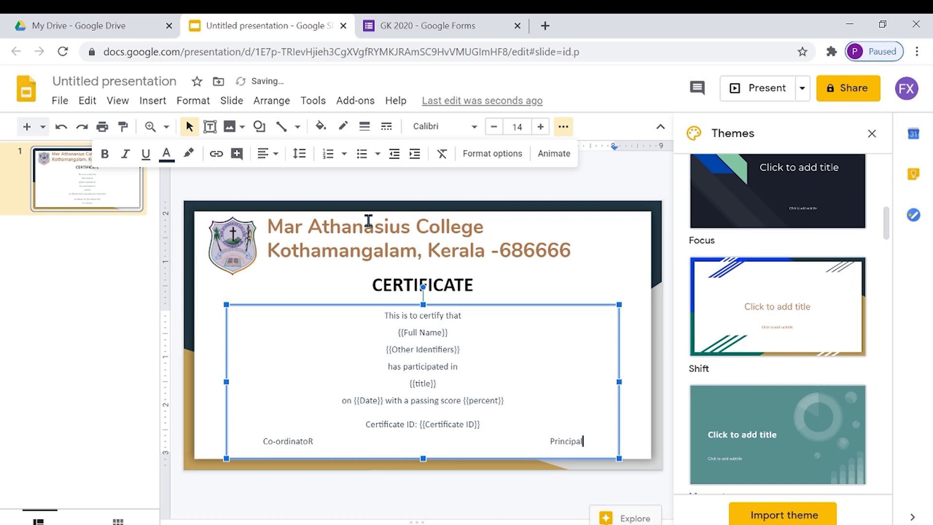
click(637, 340)
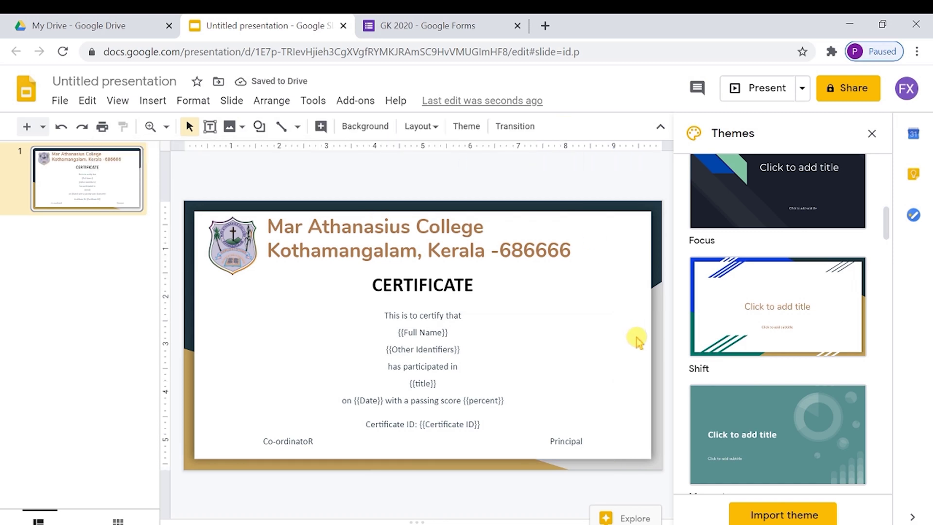
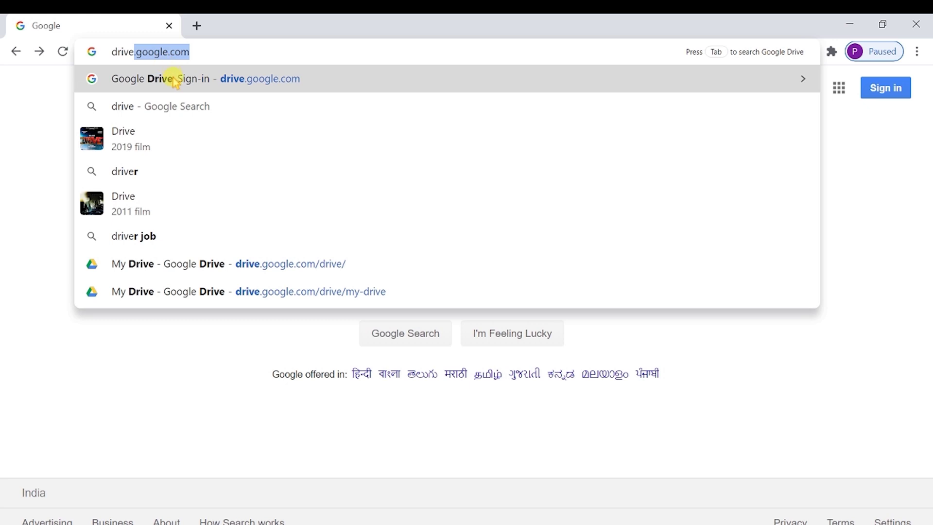
- From Google Drive, create a blank Google Form via New > More > Google Forms
click(173, 80)
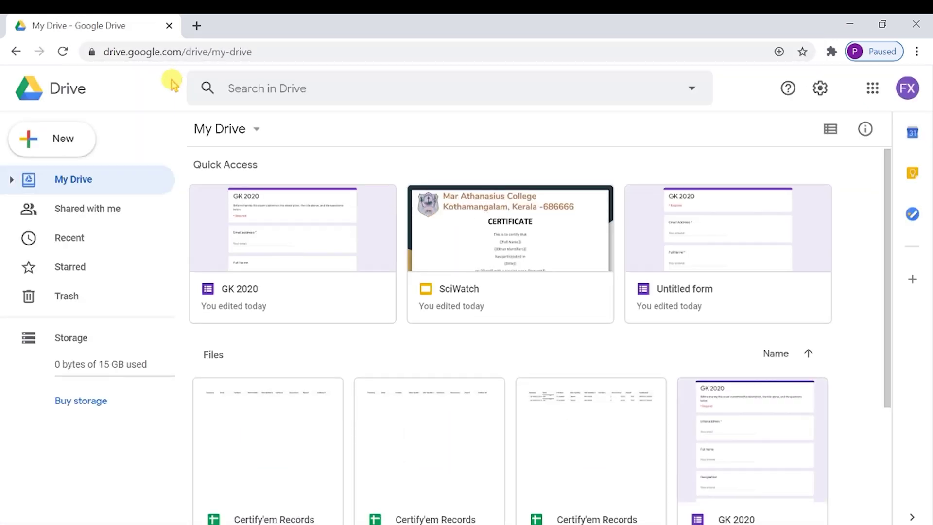
click(63, 146)
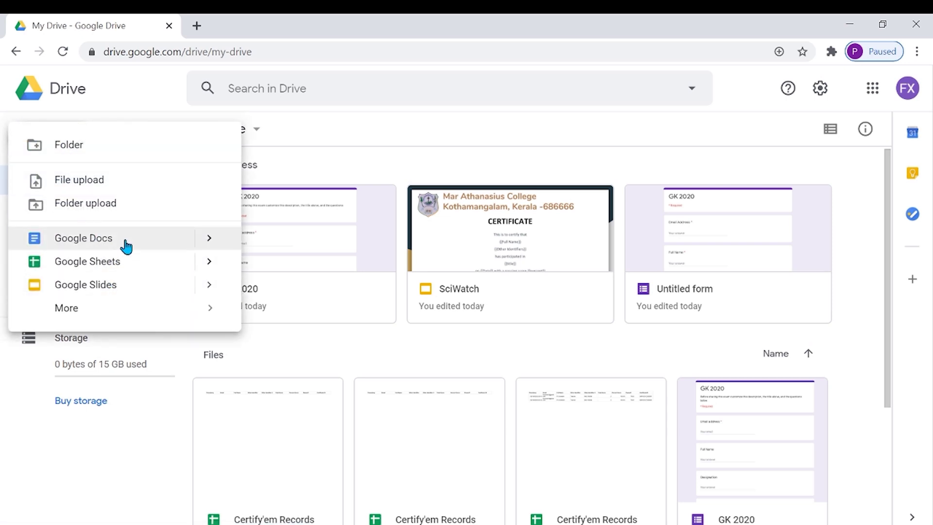
mouse_move(115, 313)
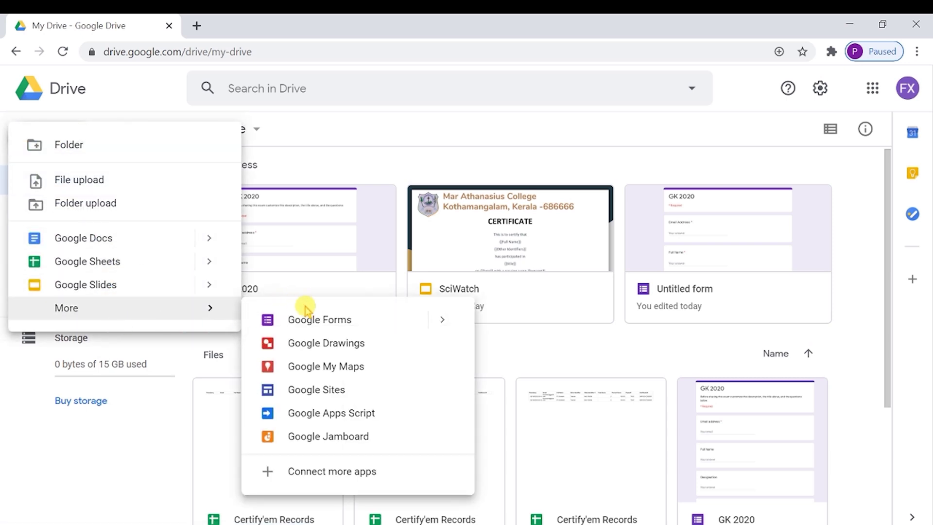
click(308, 321)
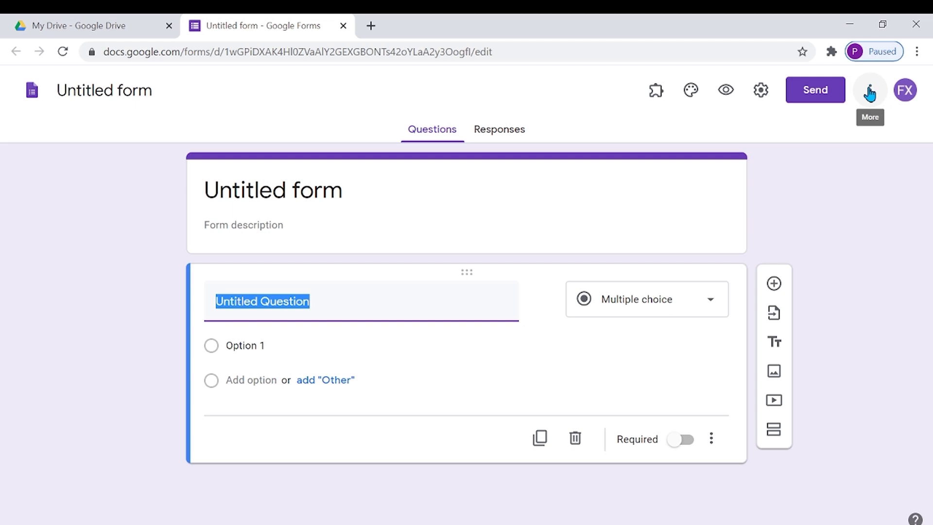
click(869, 93)
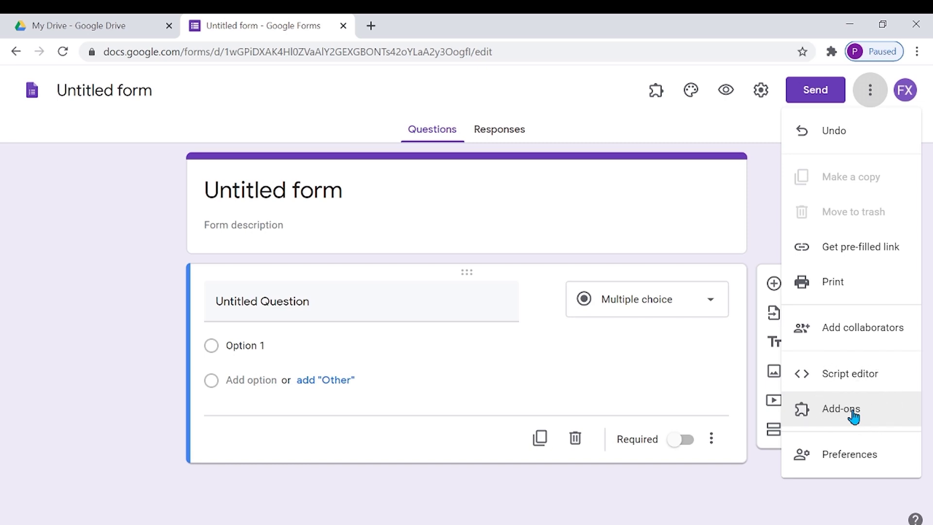
click(854, 414)
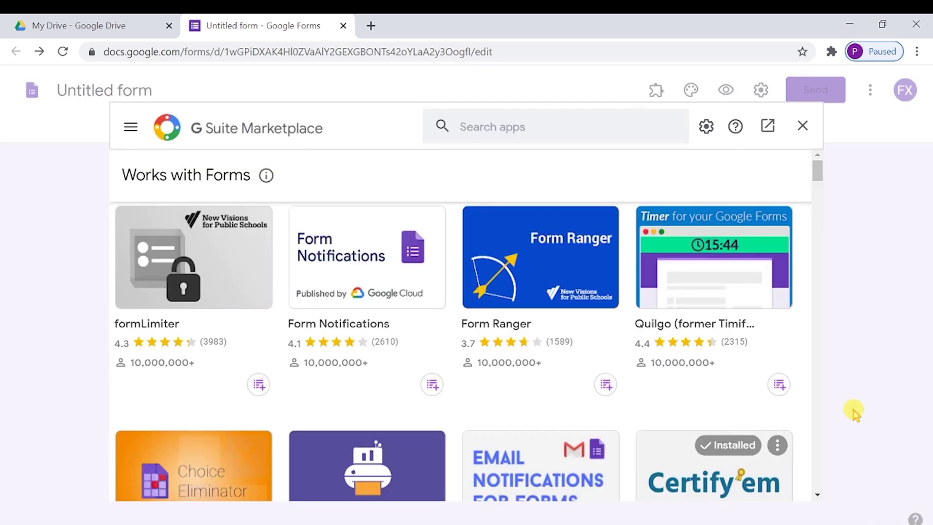
scroll(673, 298, down, 1)
scroll(673, 298, down, 8)
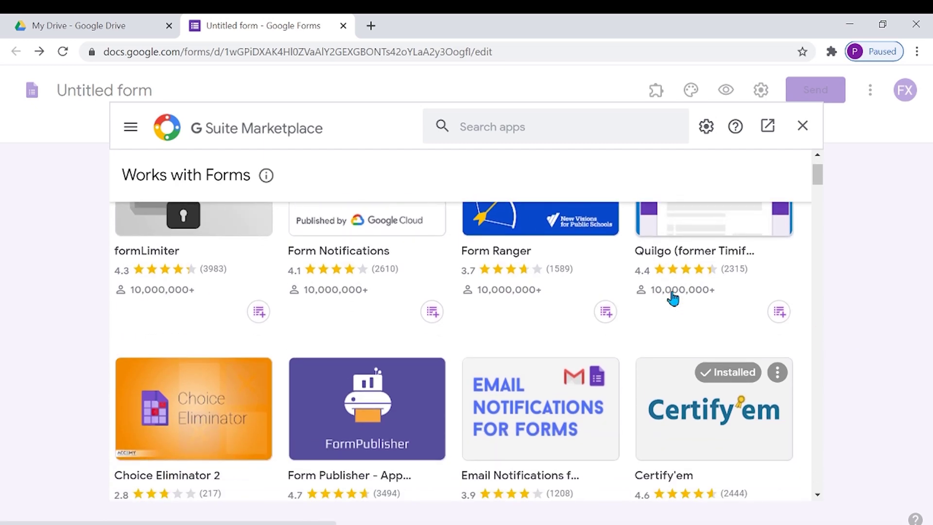
scroll(673, 297, down, 3)
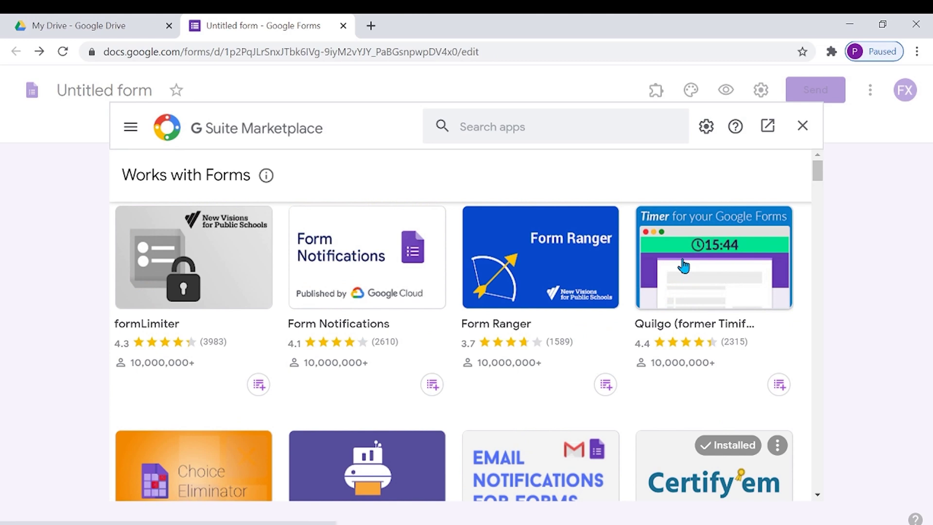
scroll(683, 265, down, 3)
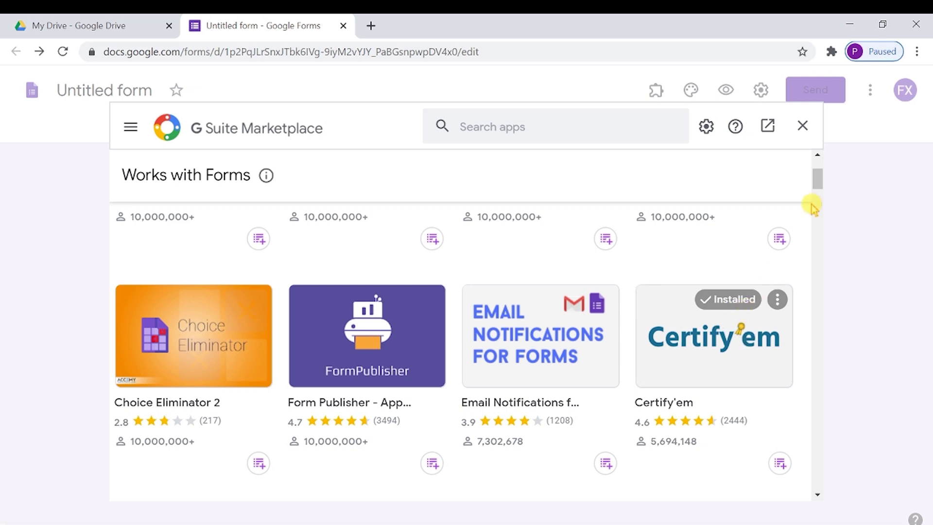
click(802, 126)
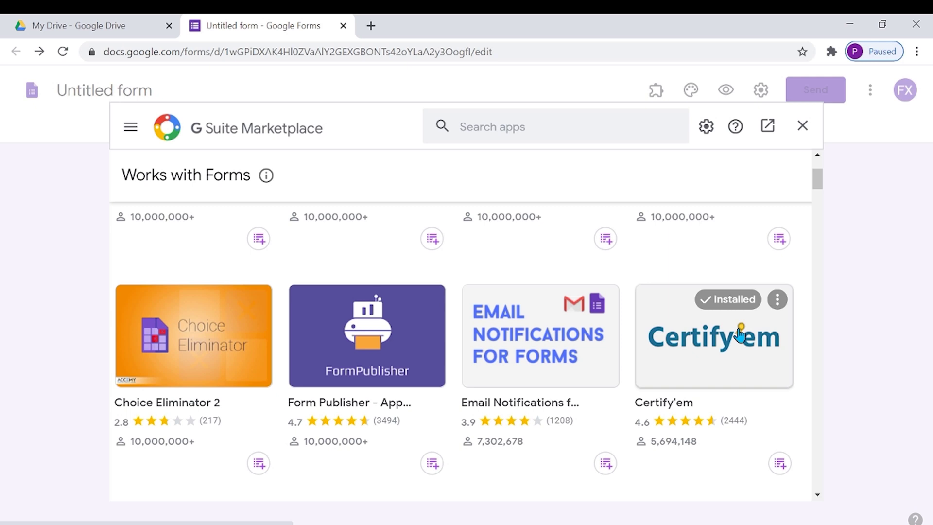
- Enable Certify'em in this quiz from the Add-ons menu and open its Get Started settings
click(802, 127)
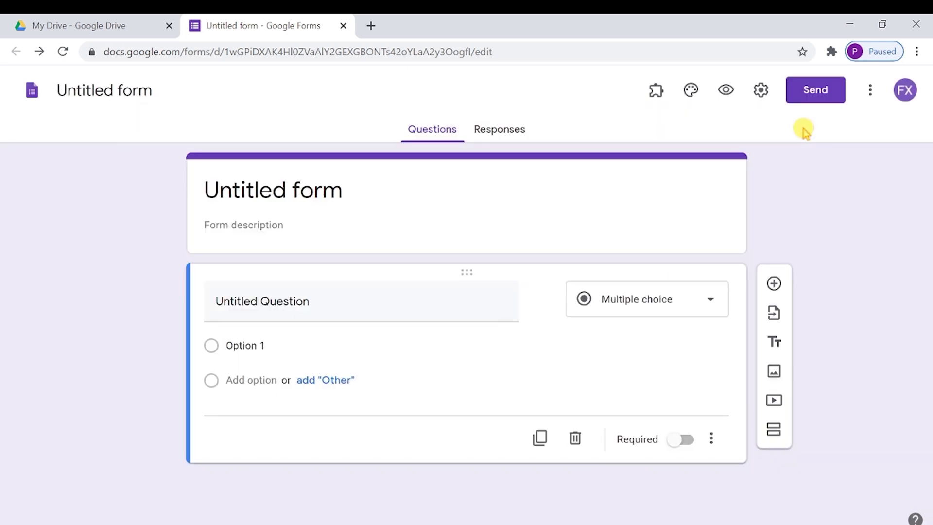
click(656, 95)
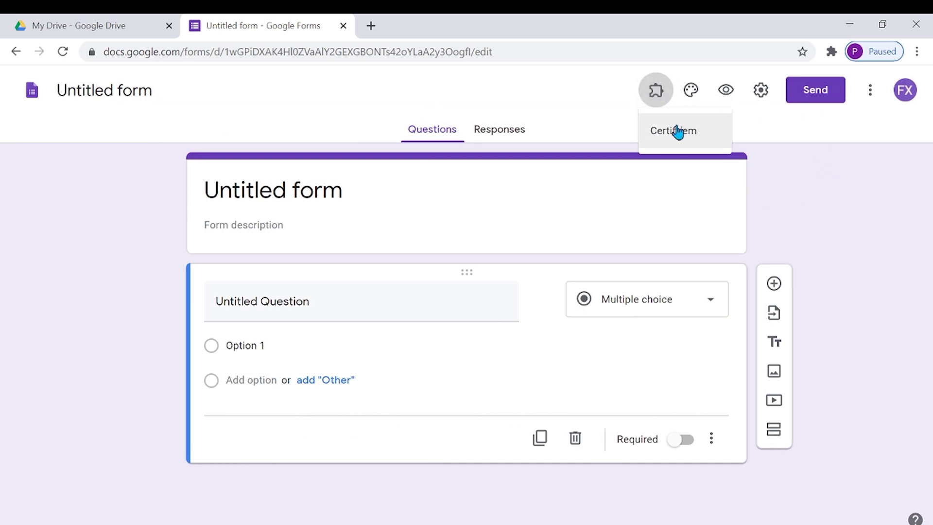
click(677, 128)
click(672, 134)
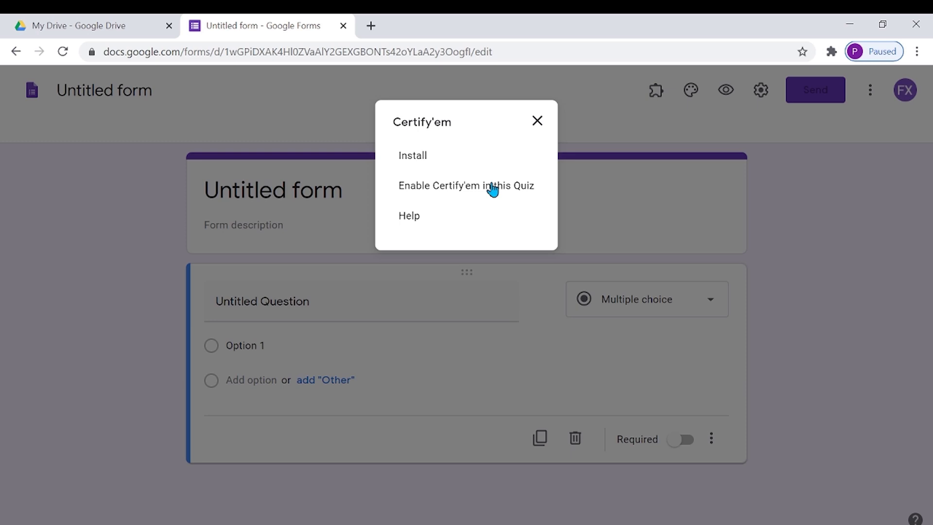
click(492, 189)
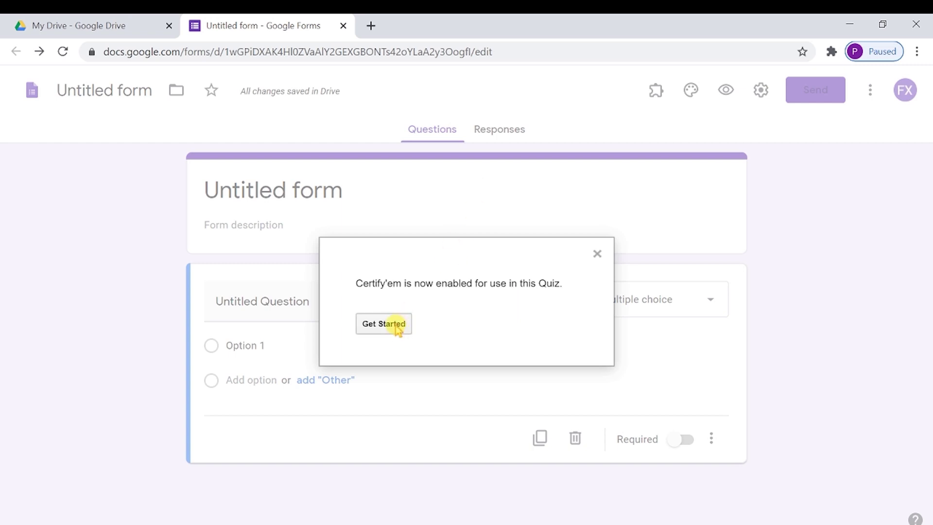
click(392, 325)
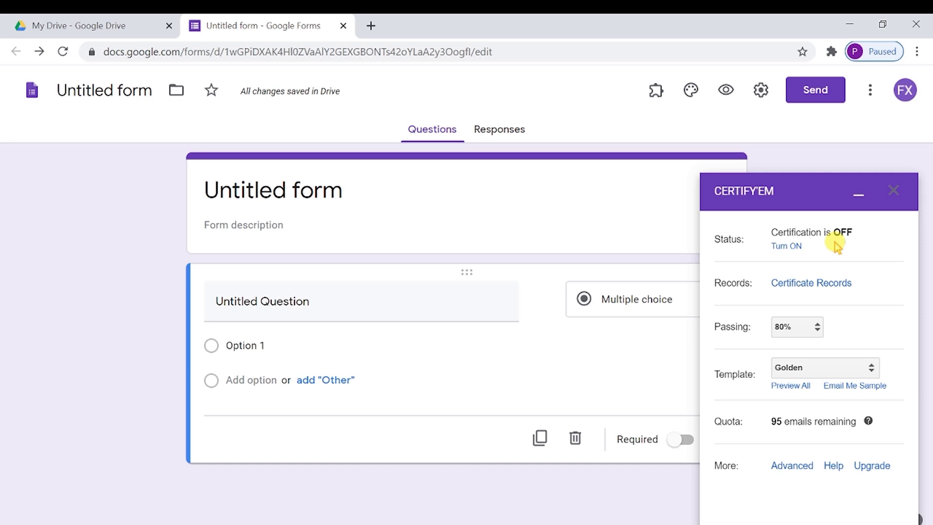
- Close the Certify'em panel and rename 'Untitled form' to 'GK 2020', confirming the file name
click(895, 193)
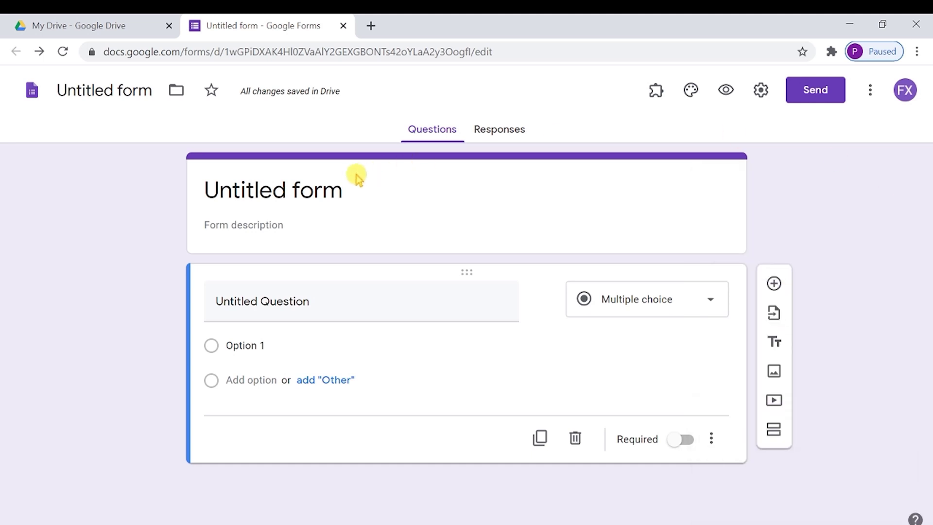
click(343, 186)
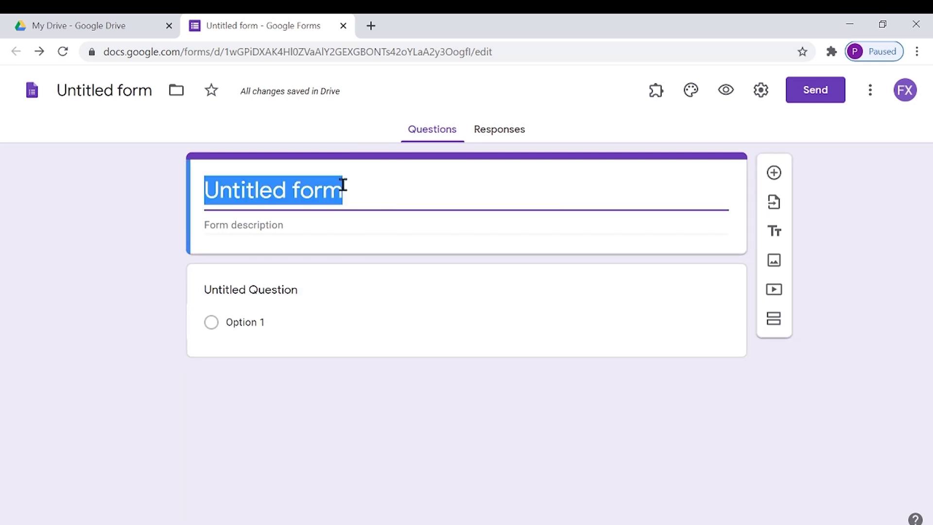
text(G)
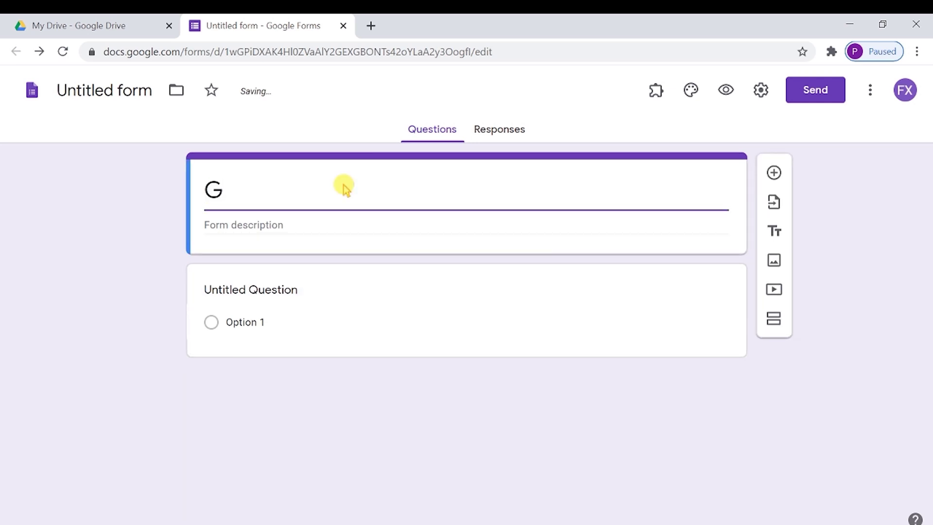
text(K 2020)
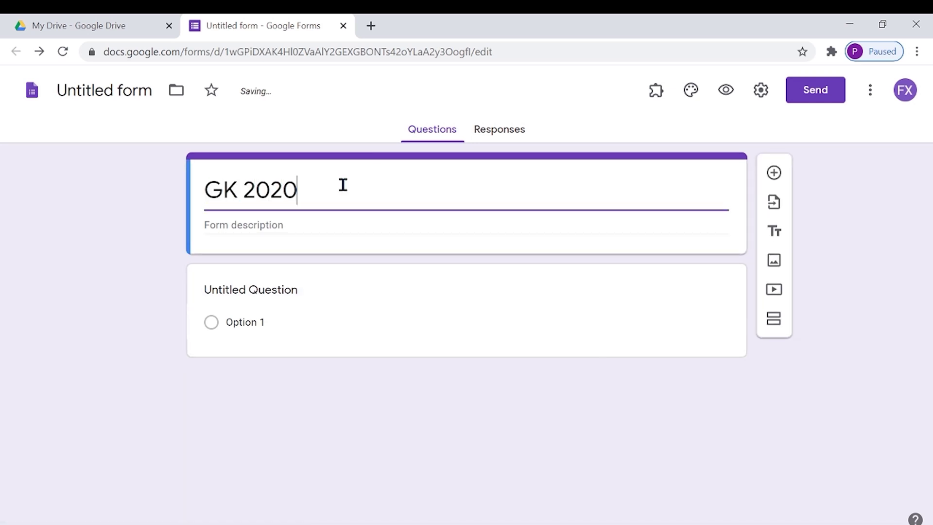
click(295, 230)
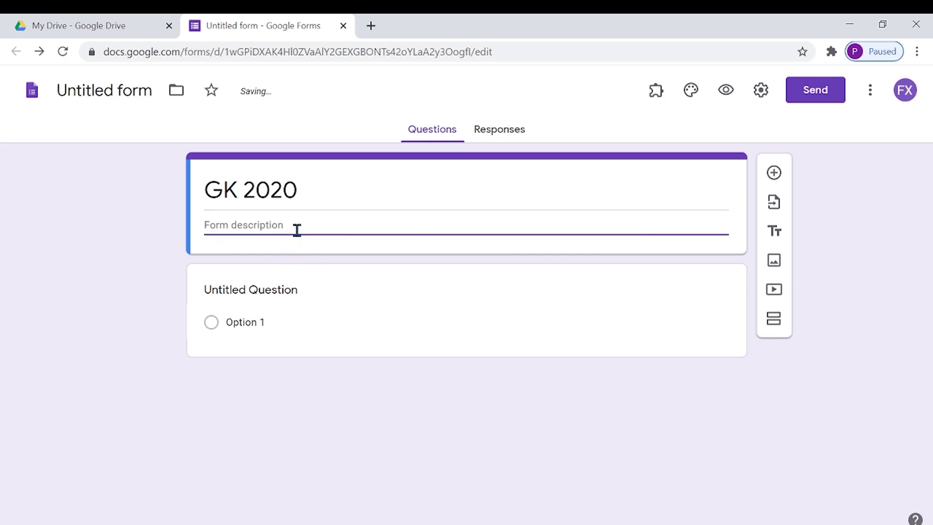
click(153, 93)
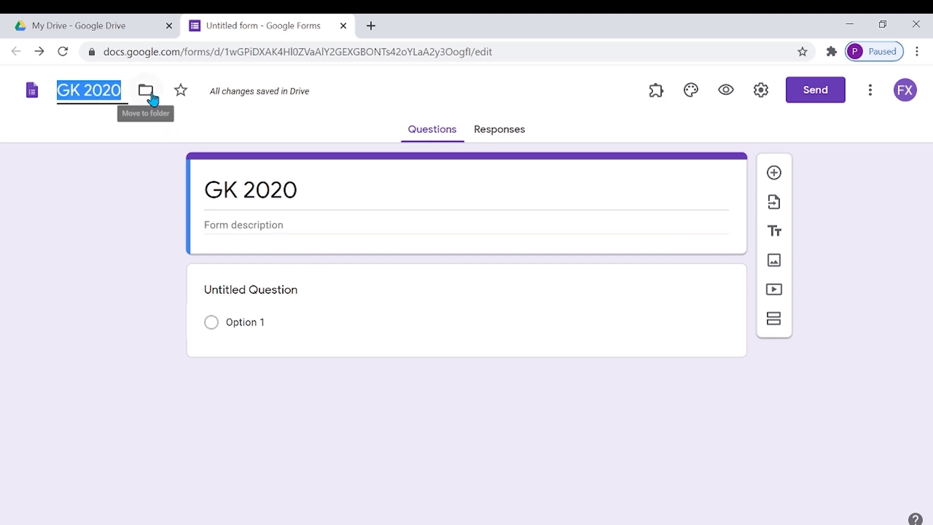
click(325, 221)
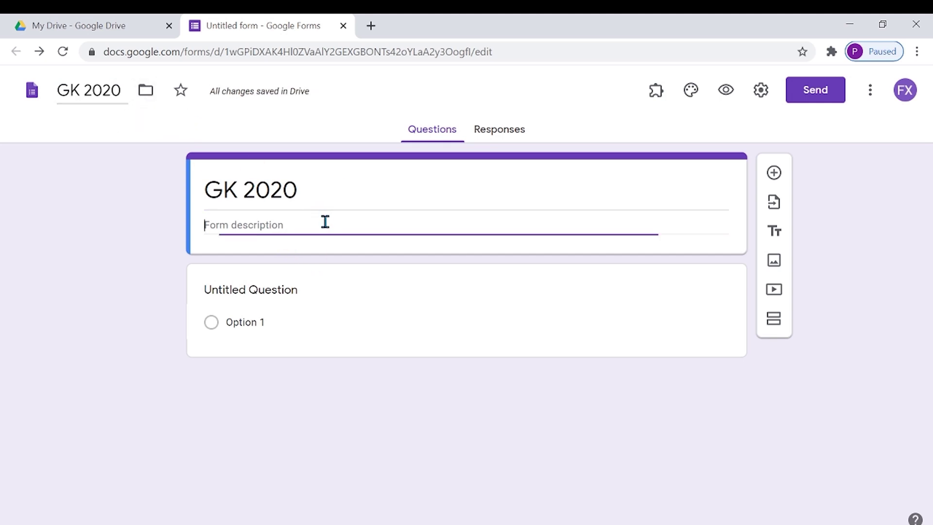
click(318, 294)
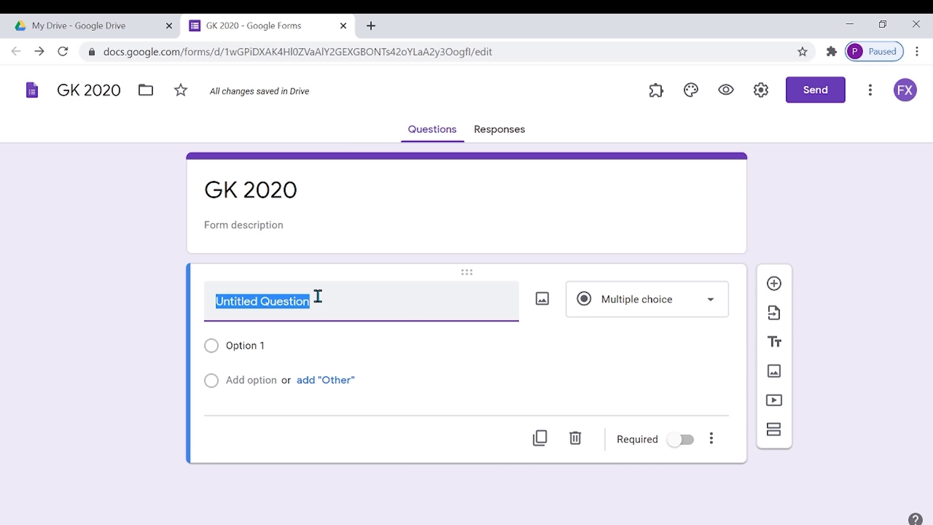
- Title the first question 'Email Address', make it required, and add a new question below
text(Emai)
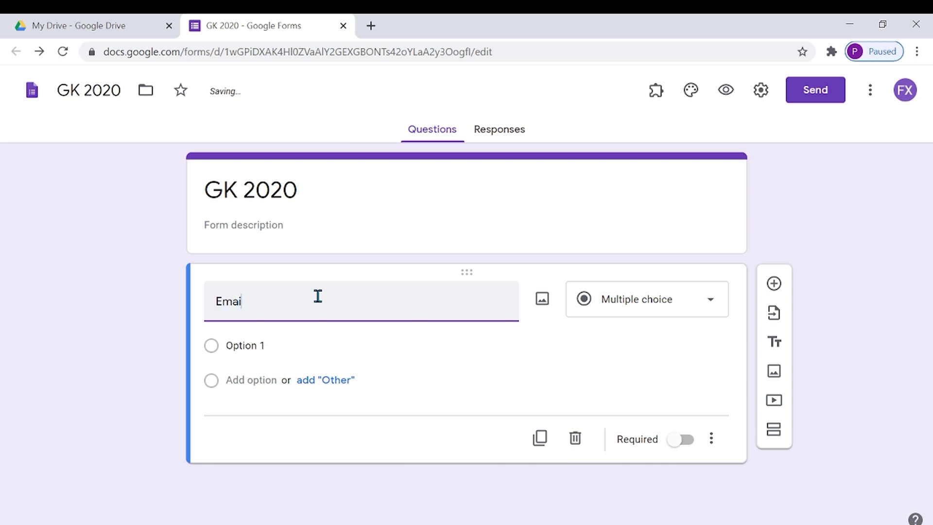
text(l Address)
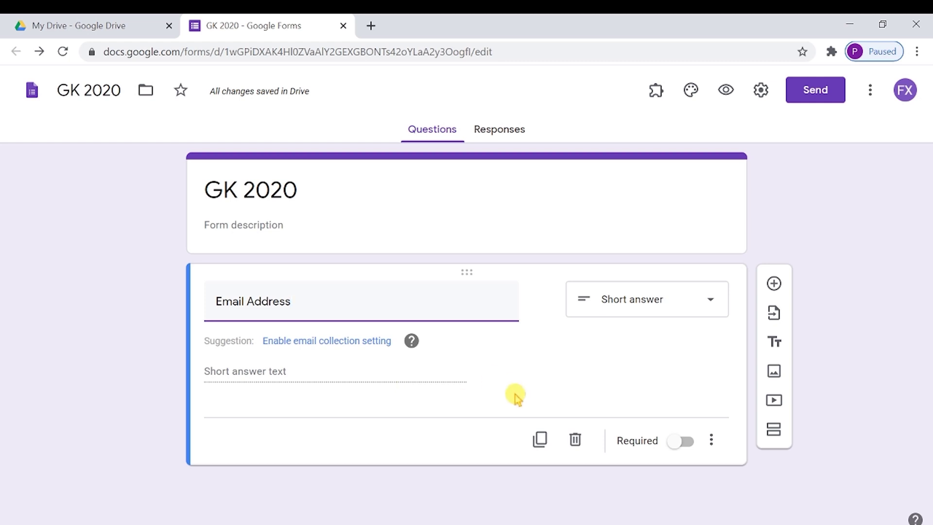
click(688, 442)
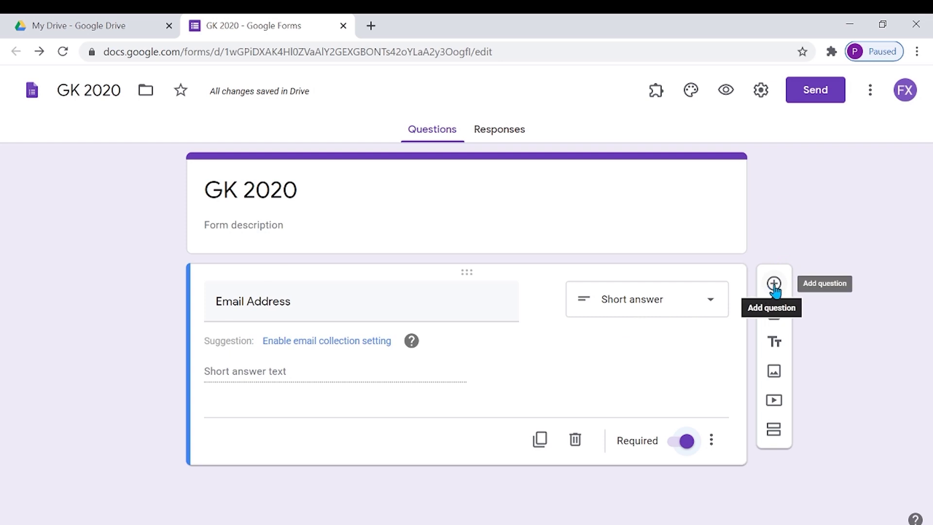
click(774, 284)
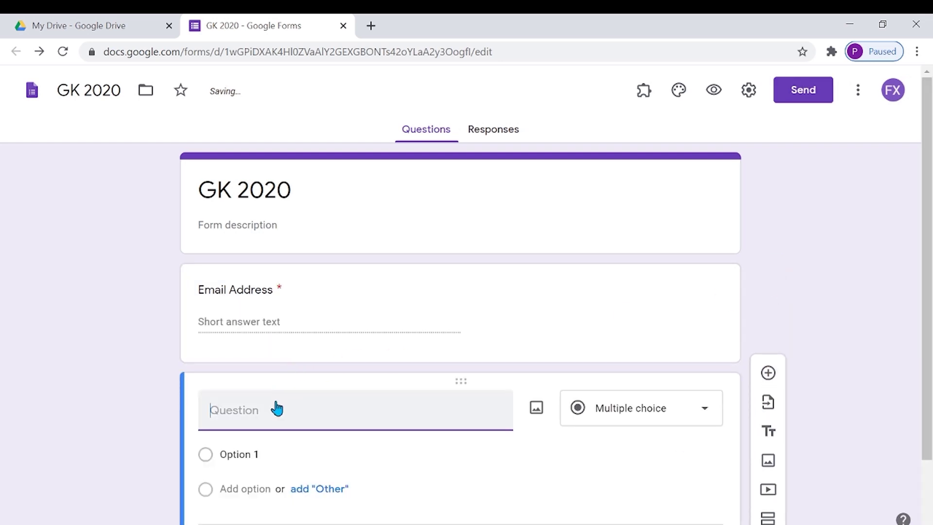
- Add required short-answer questions 'Full Name' and 'Designation'
text(Full Name)
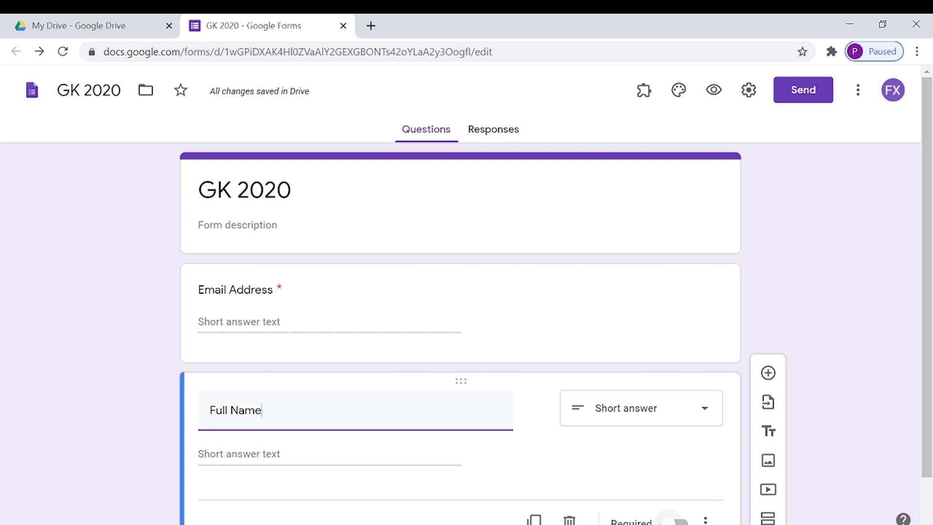
click(676, 522)
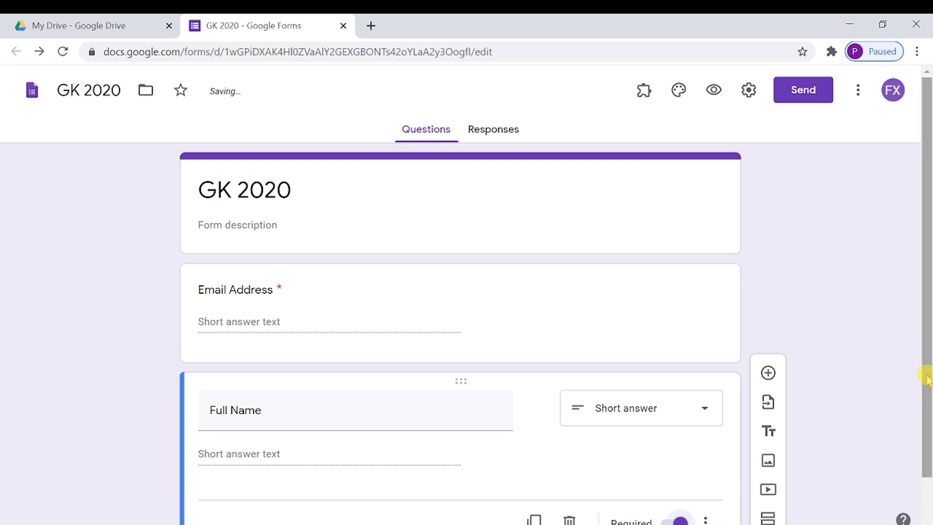
drag(925, 379, 922, 443)
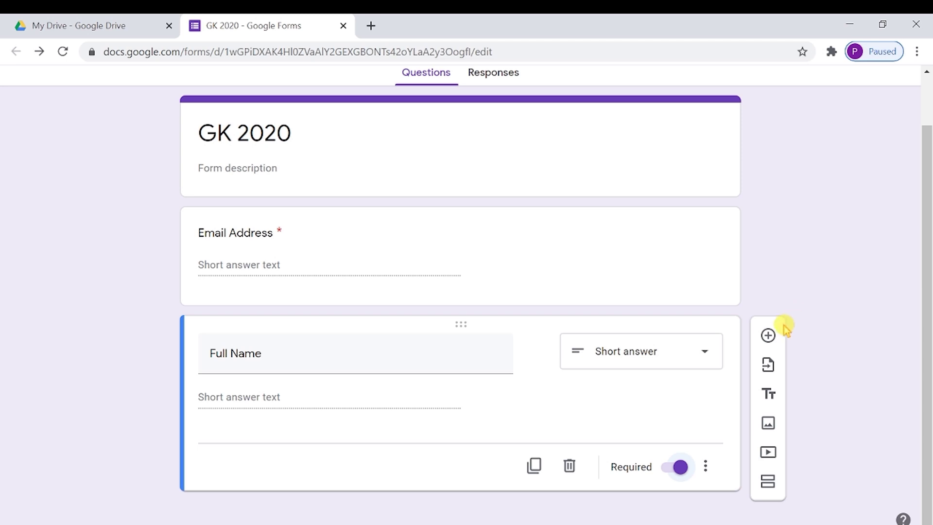
click(767, 335)
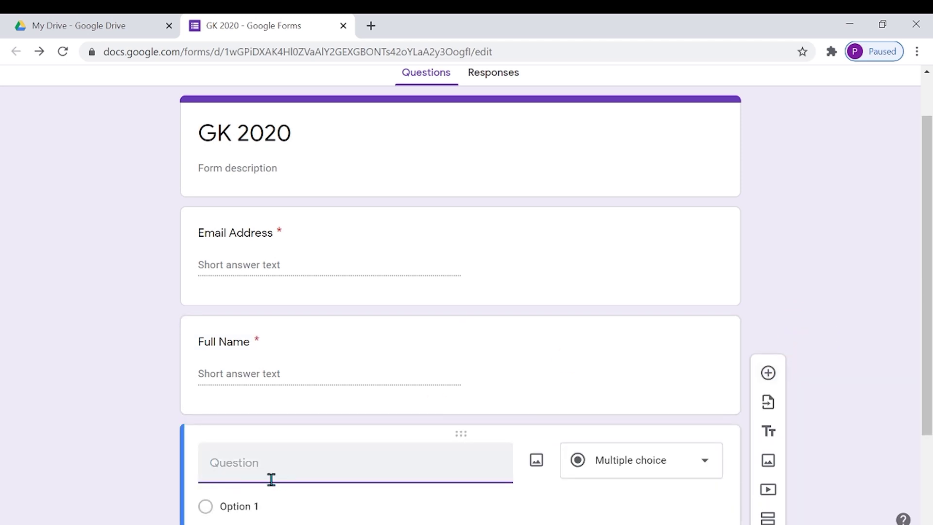
text(Designation)
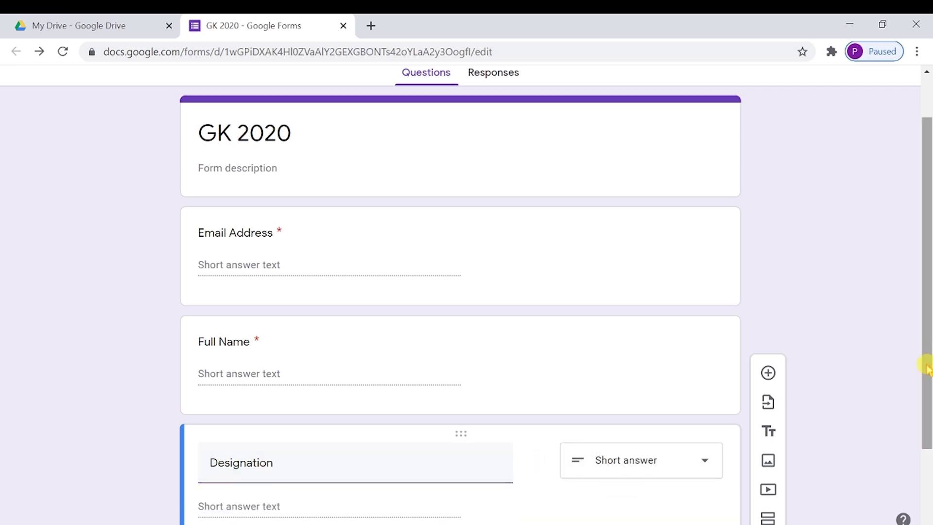
drag(925, 368, 918, 483)
click(680, 469)
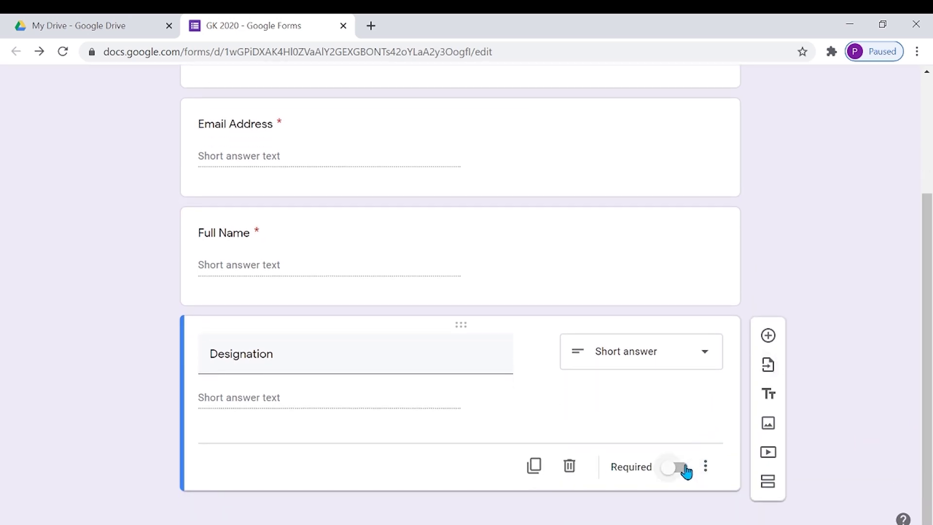
- Add a required 'Name of Institution' question and recheck the questions above
click(763, 337)
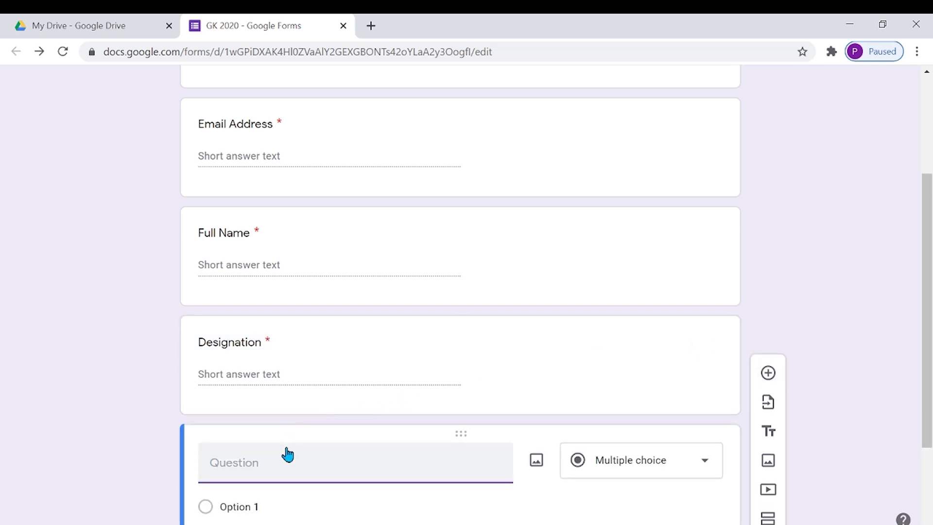
text(Name of Institution)
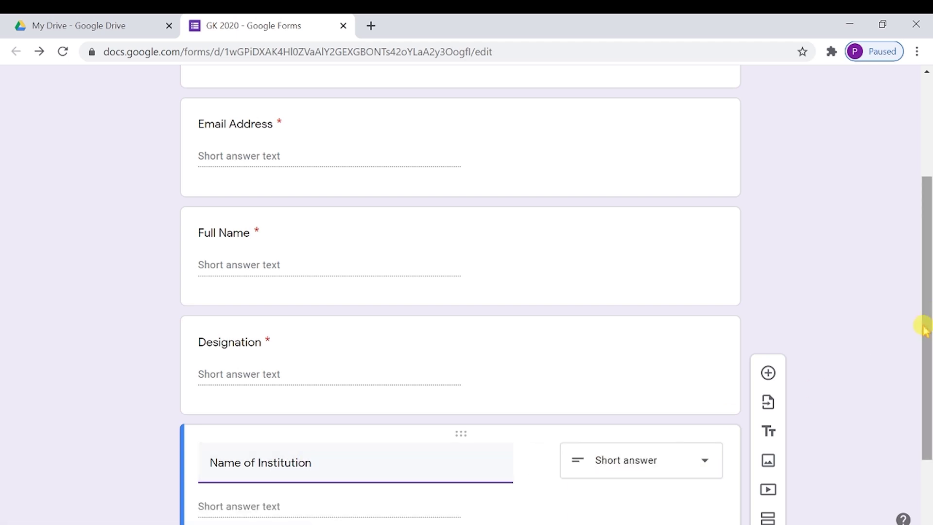
scroll(923, 328, down, 2)
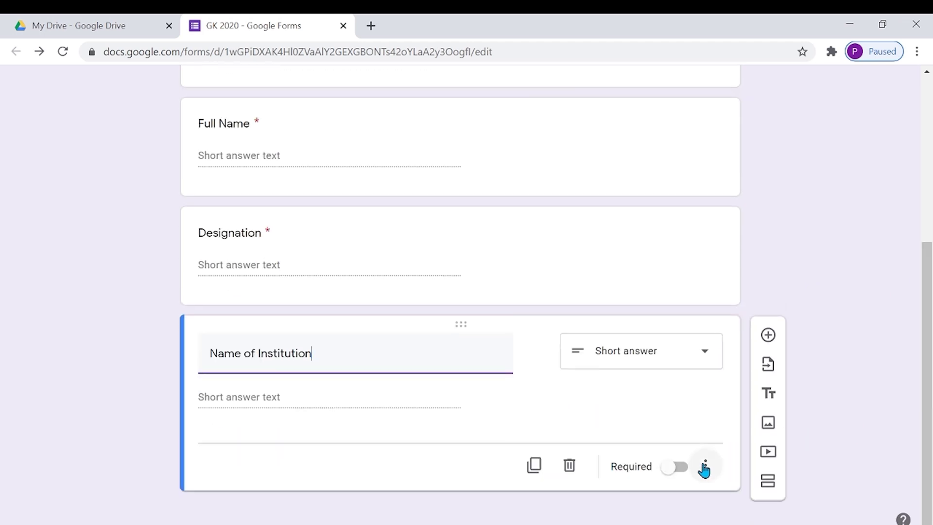
click(680, 471)
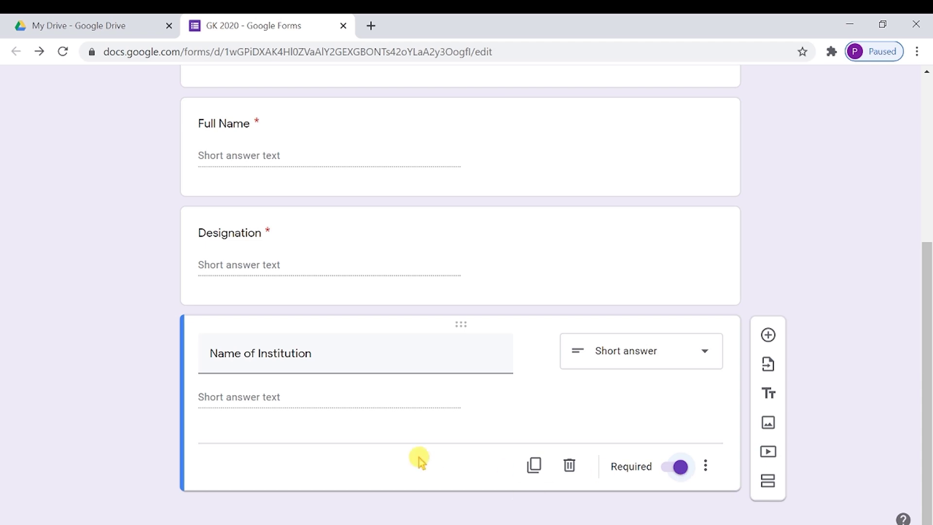
click(418, 181)
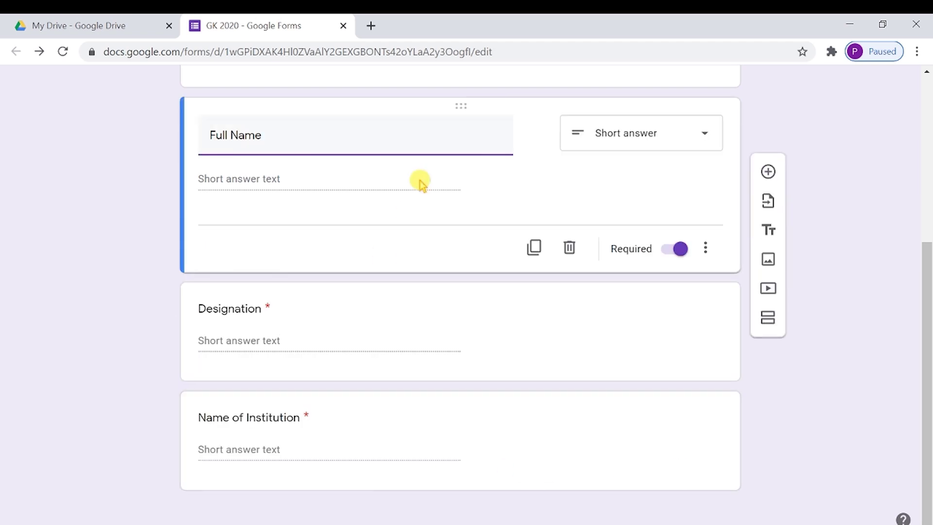
scroll(450, 292, up, 3)
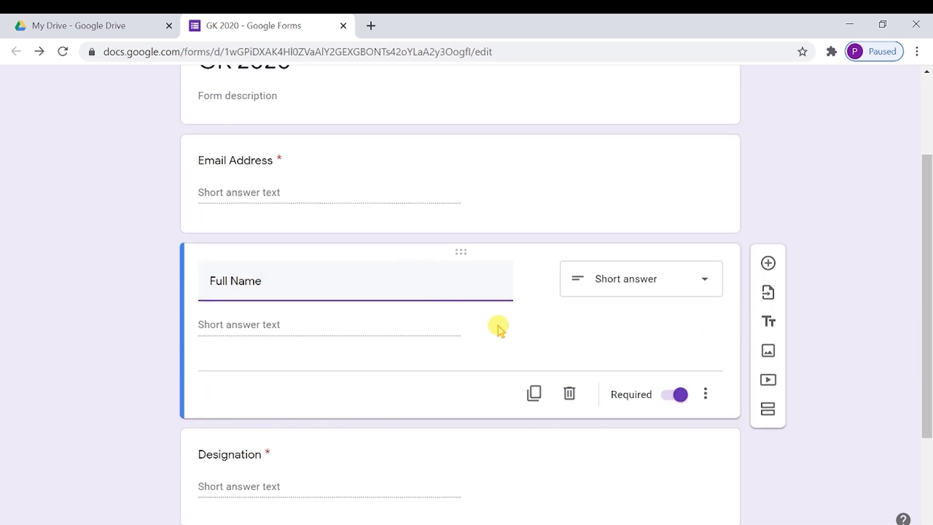
scroll(497, 325, down, 2)
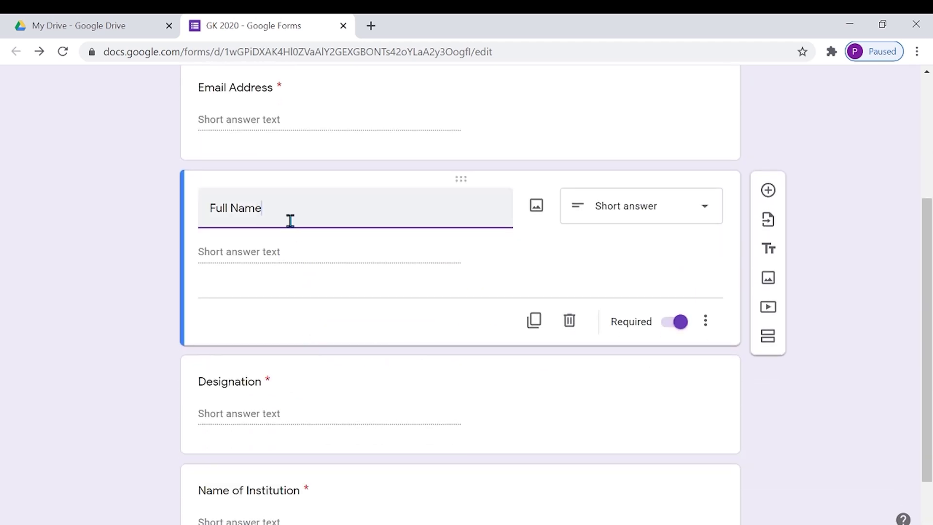
click(327, 321)
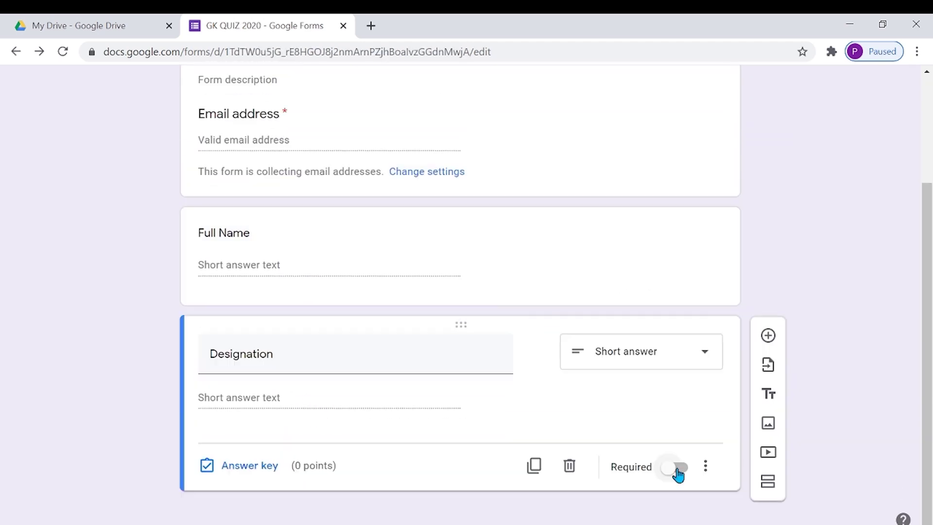
- Mark Designation required and write the question 'What is the colour of the sky?' with its choices
click(678, 470)
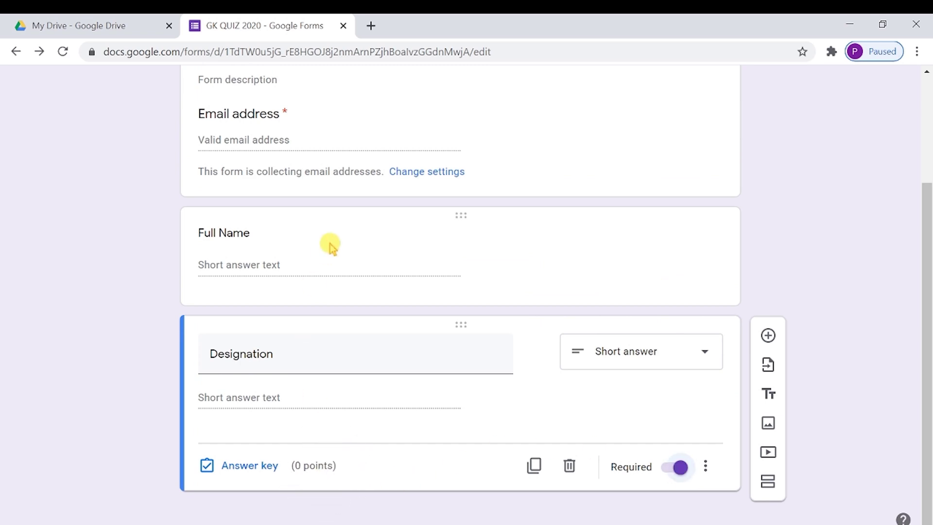
click(316, 268)
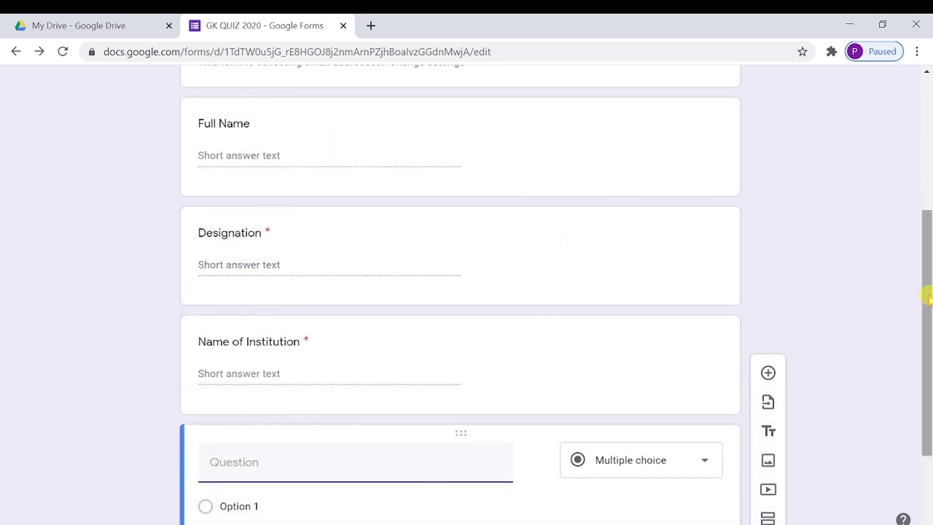
drag(926, 291, 928, 426)
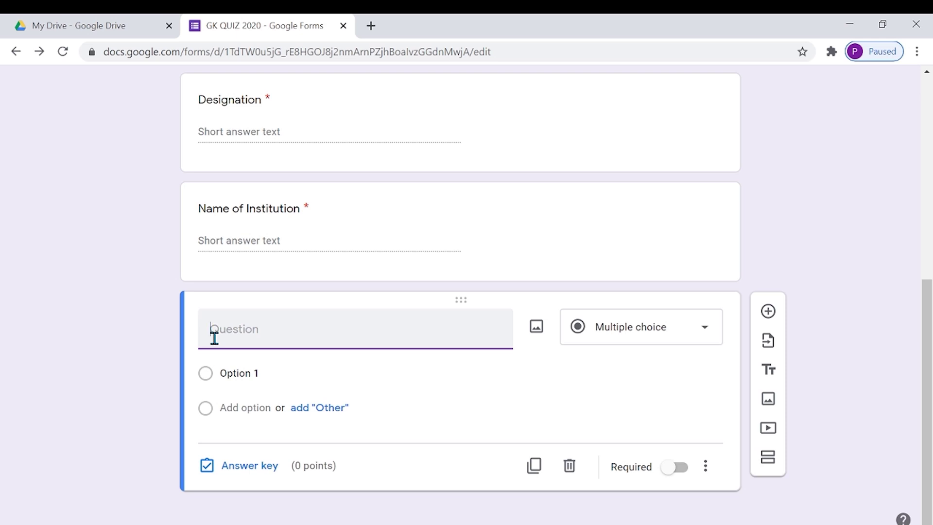
text(What is the co)
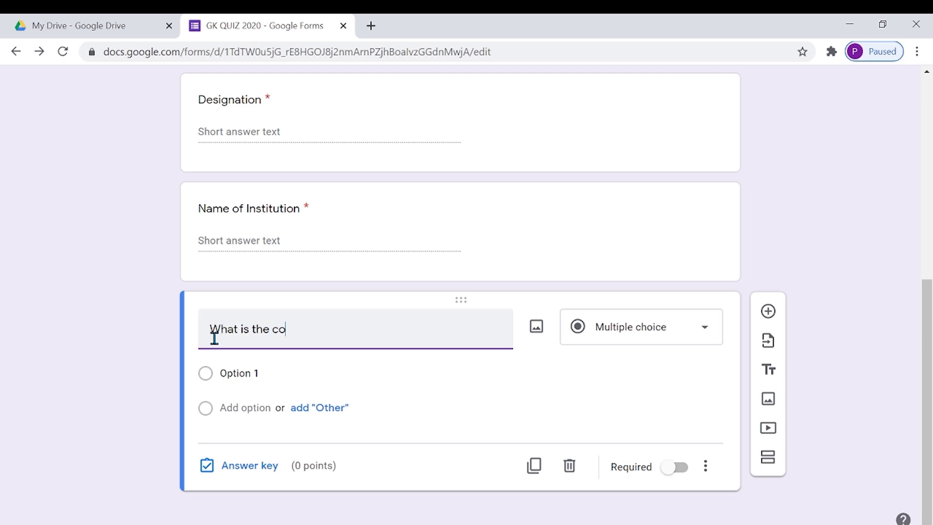
text(lour )
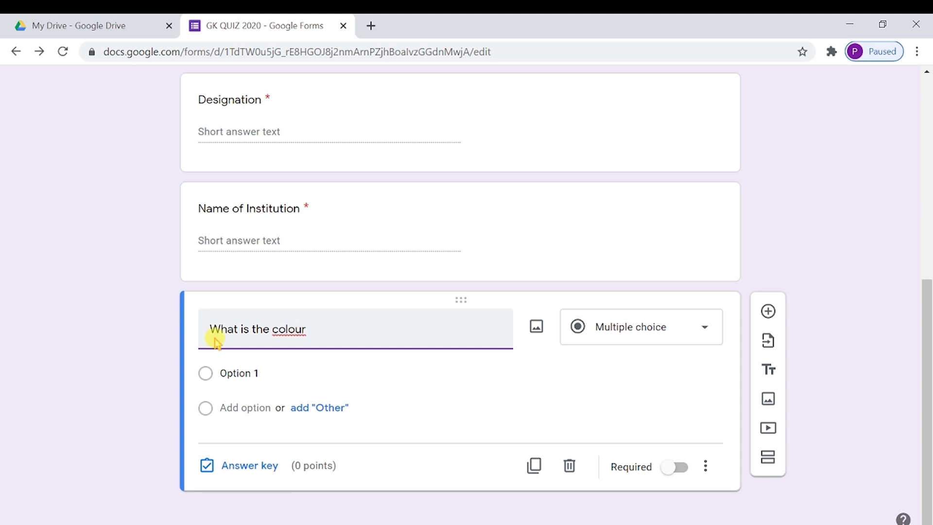
text(of the sky?)
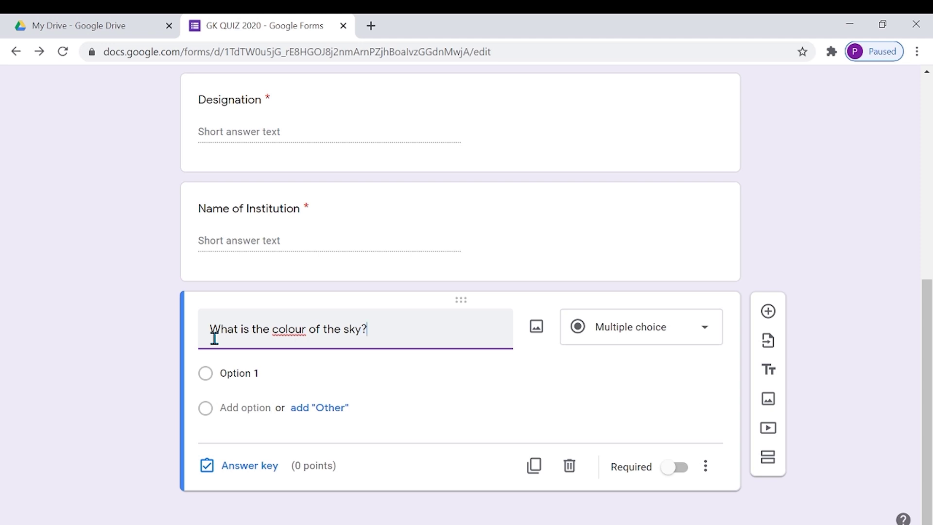
click(314, 369)
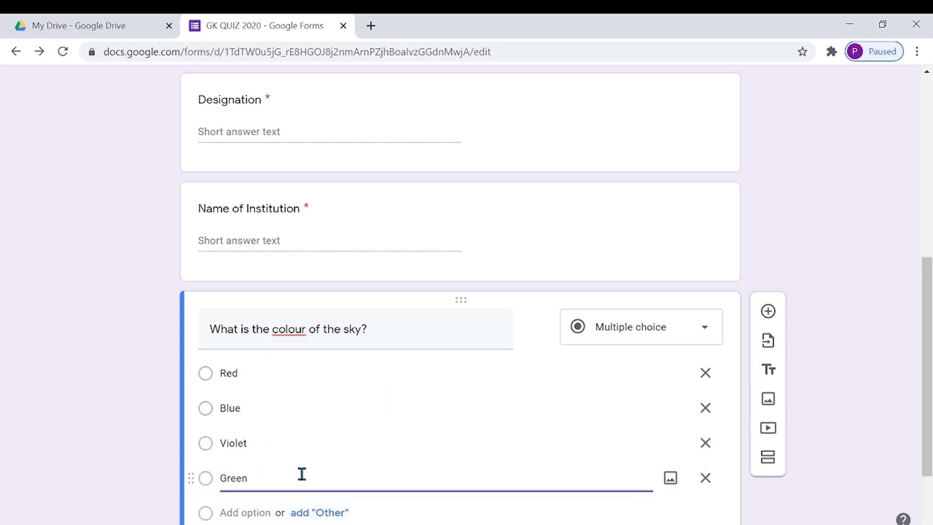
click(651, 508)
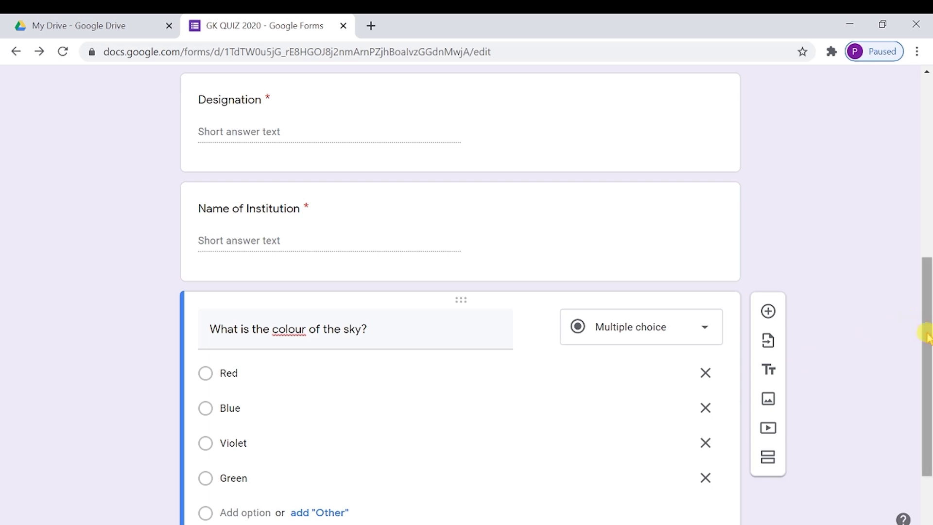
- Make the sky question required and key Blue as its correct answer for 1 point
drag(926, 336, 926, 381)
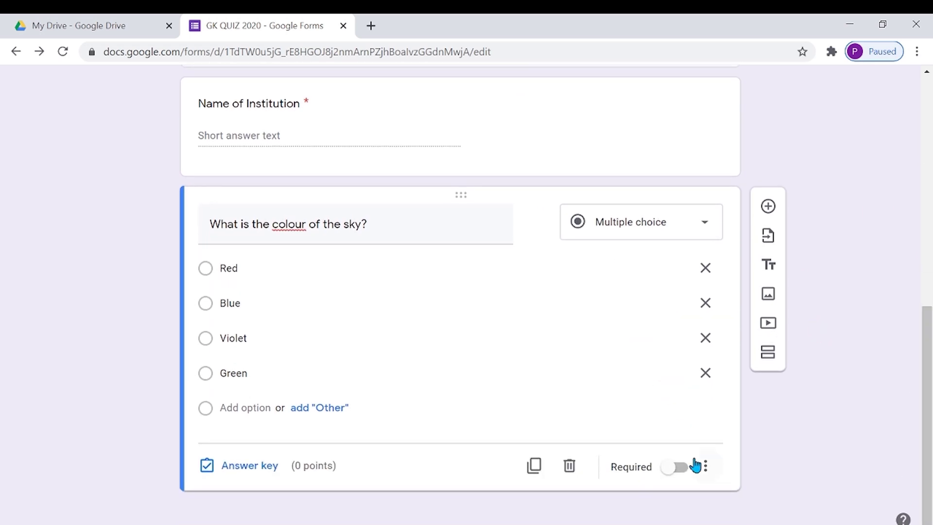
click(679, 467)
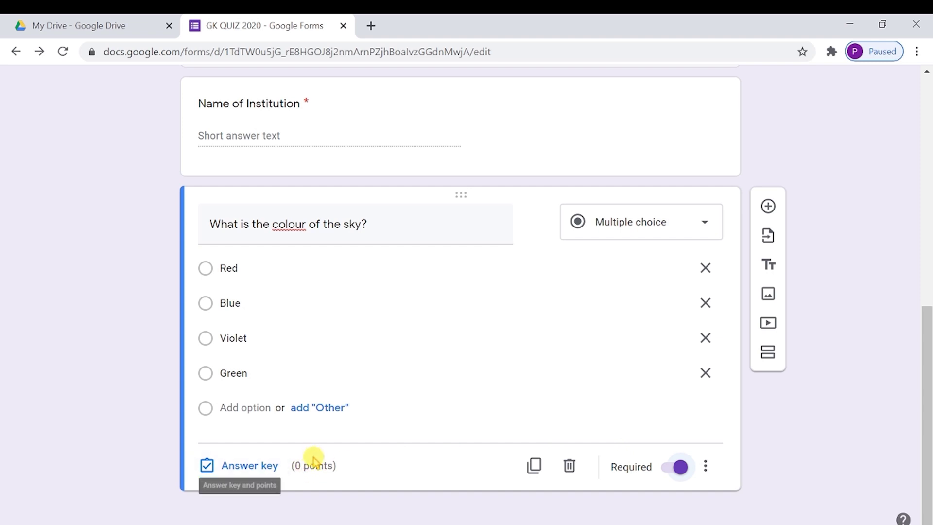
click(249, 468)
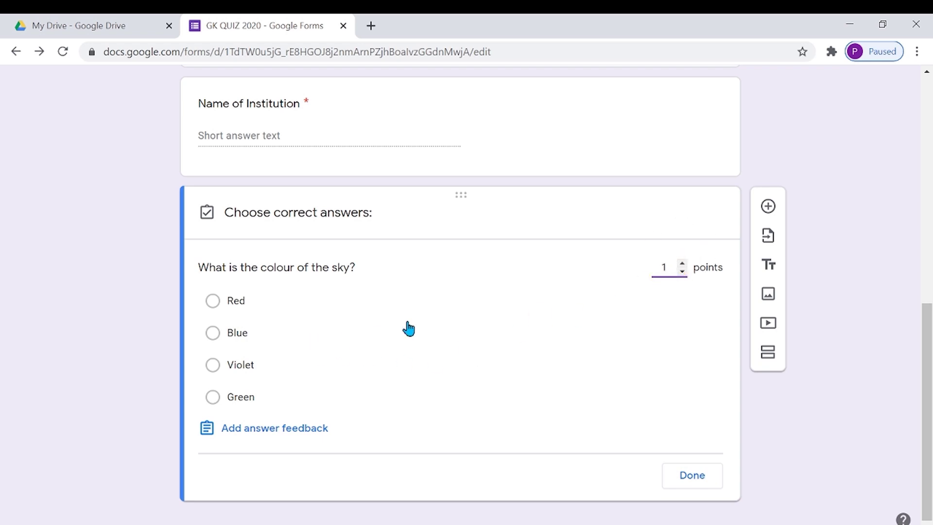
click(381, 339)
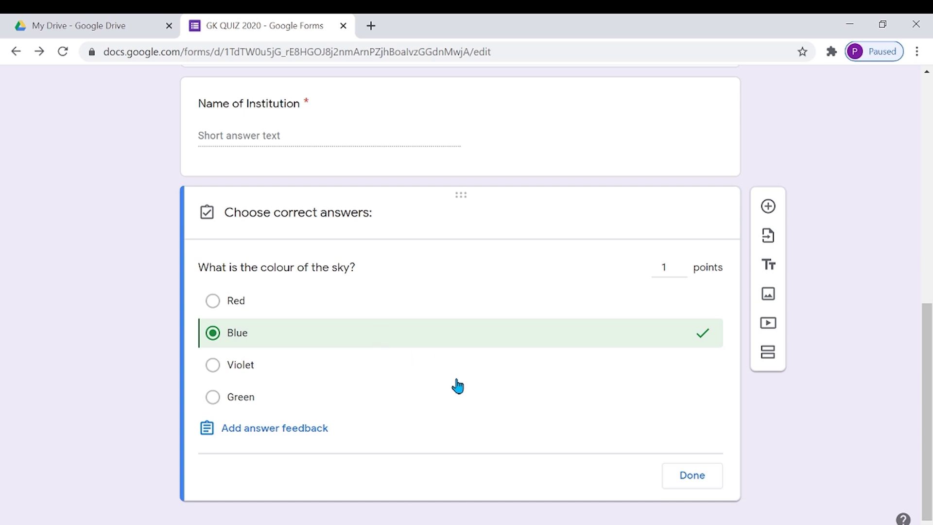
click(690, 481)
- Add required question 'Which colour has the highest frequency?' with Violet correct for 1 point
click(768, 207)
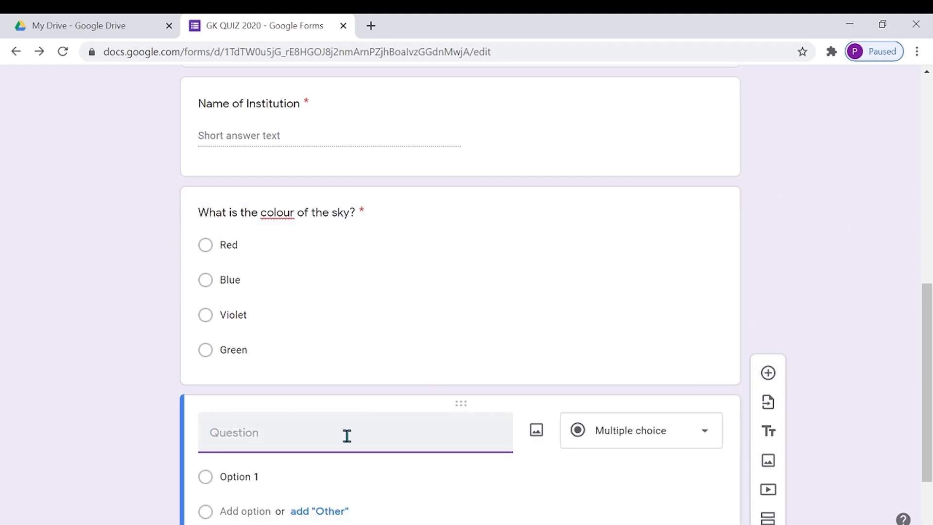
text(Which colour has the highest frequency?)
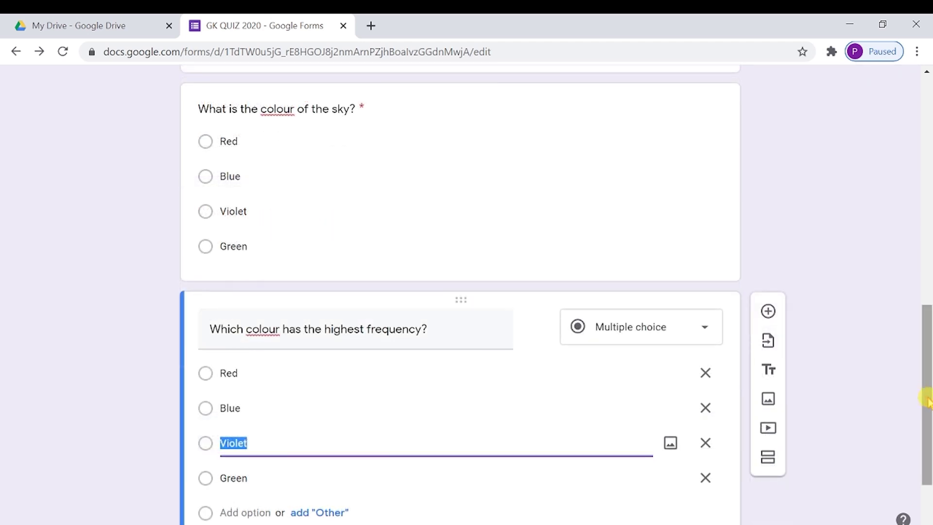
drag(925, 398, 927, 437)
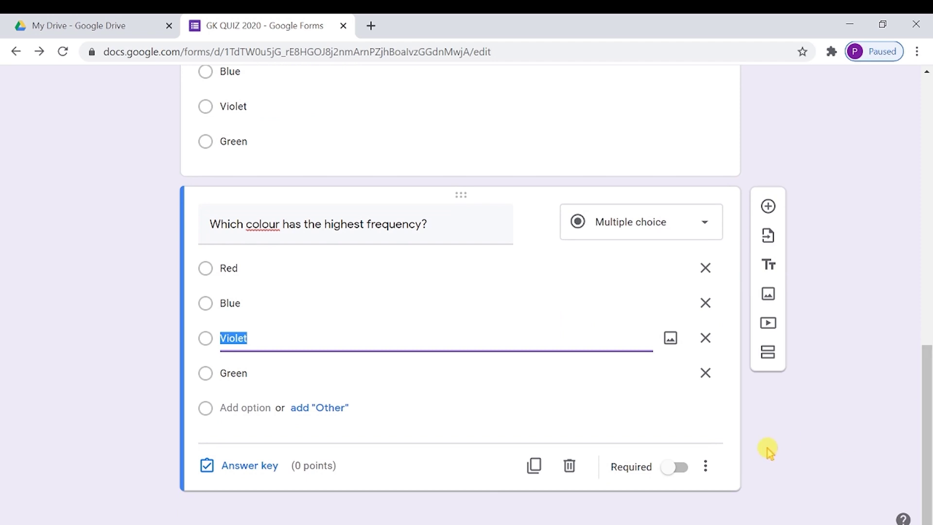
click(677, 468)
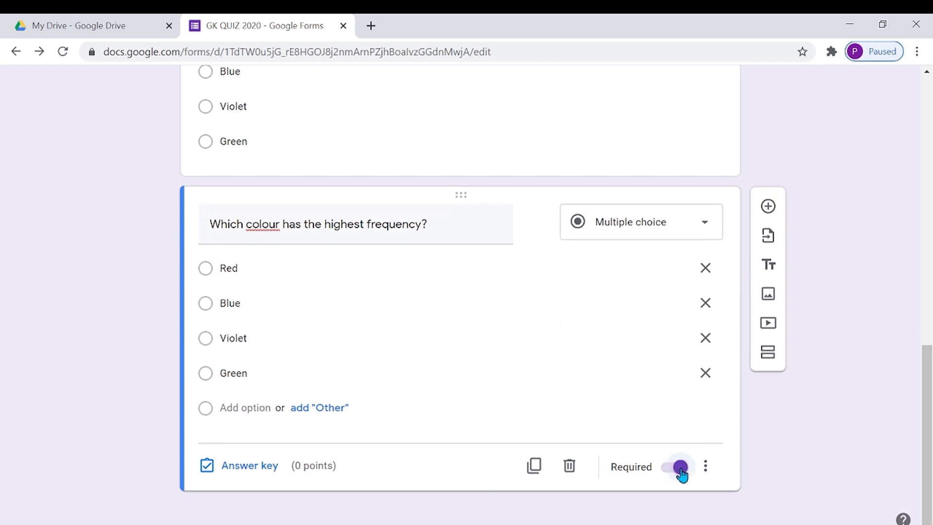
click(264, 474)
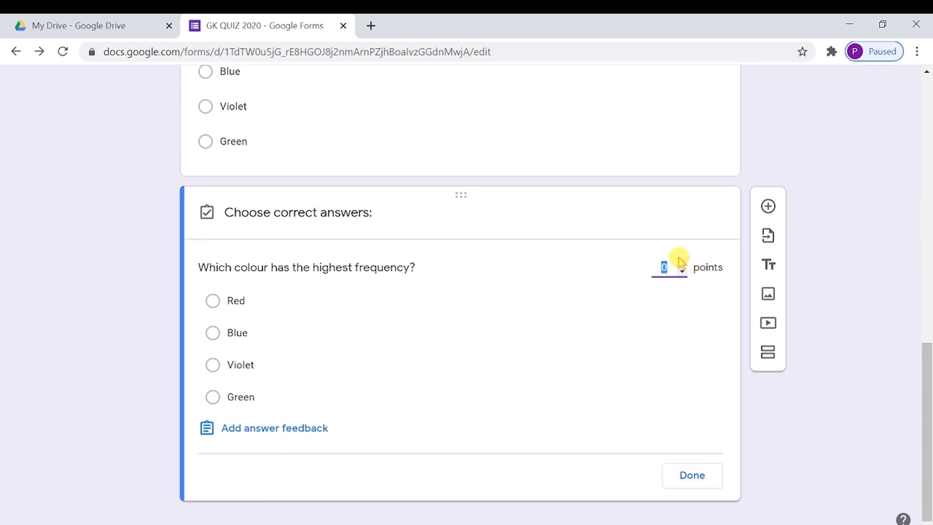
click(682, 263)
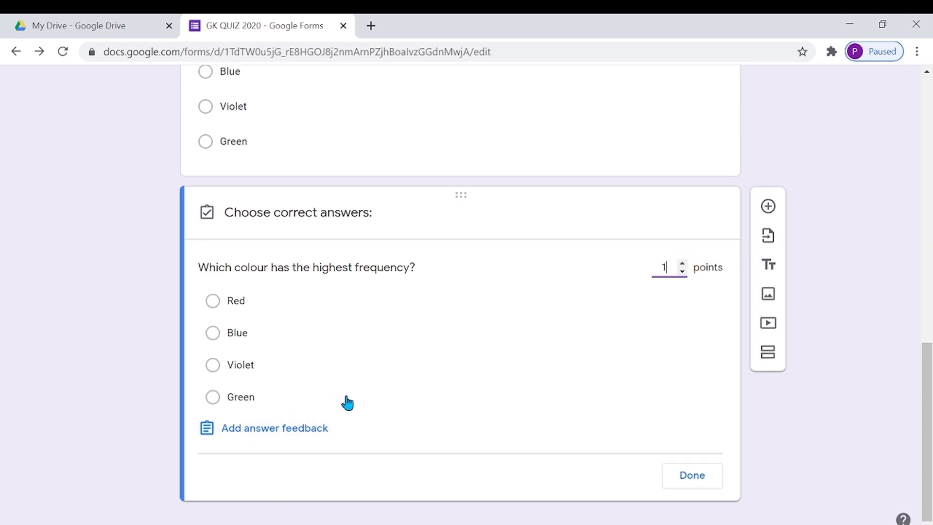
click(371, 379)
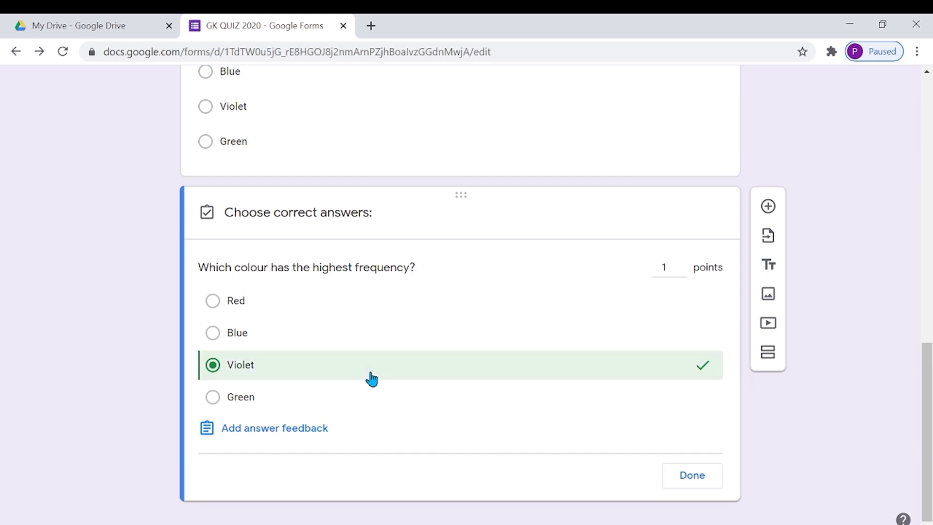
click(698, 475)
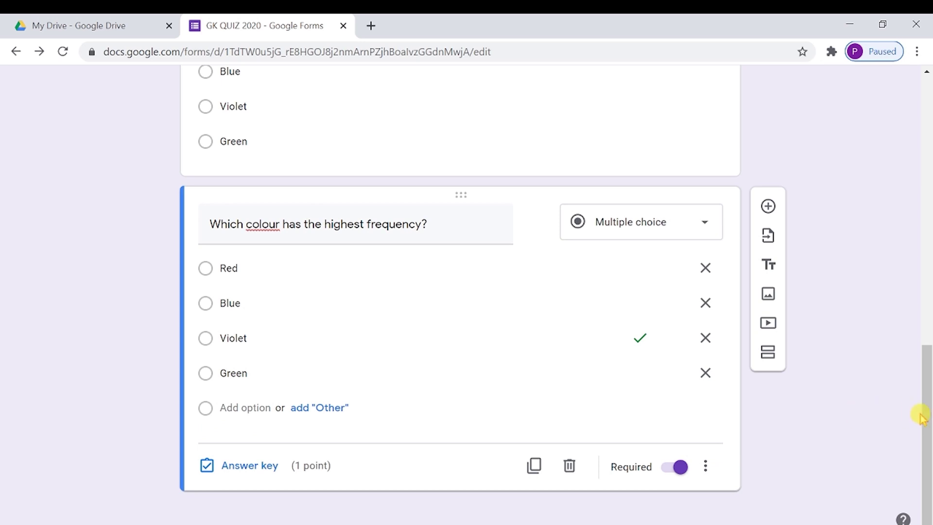
- Return to the top of the form and show the Certify'em controls from the Add-ons menu
drag(928, 418, 912, 146)
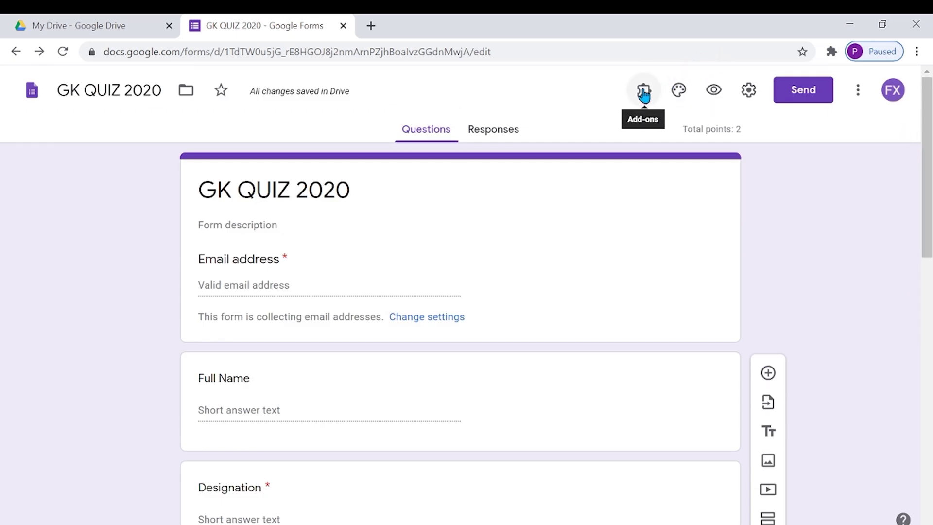
click(643, 94)
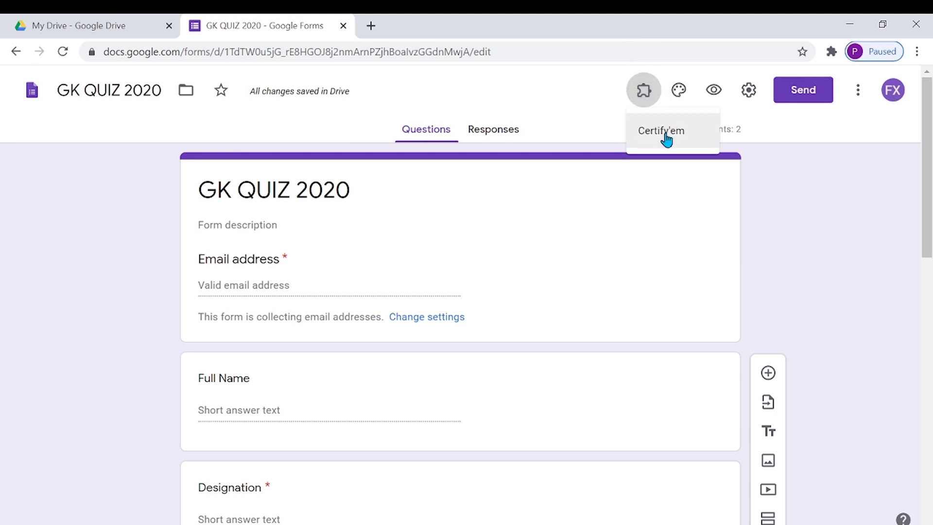
click(666, 139)
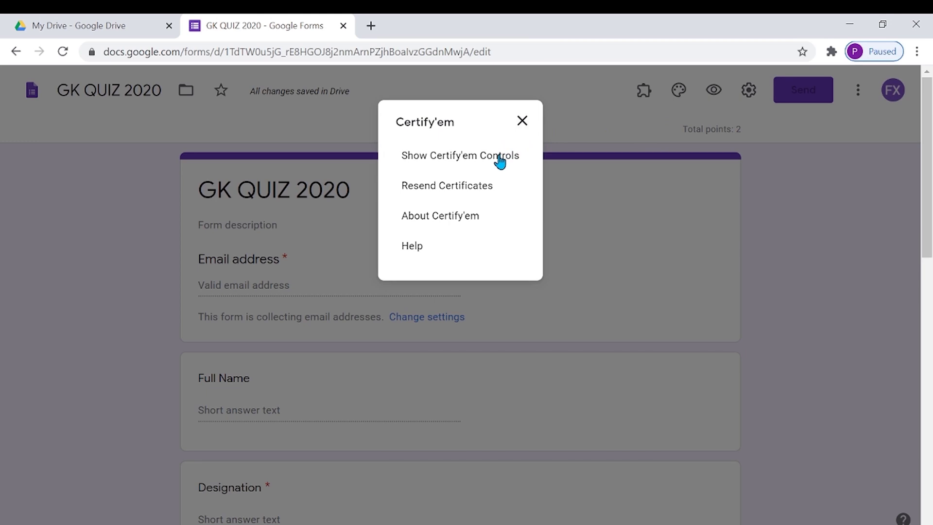
click(498, 155)
click(499, 156)
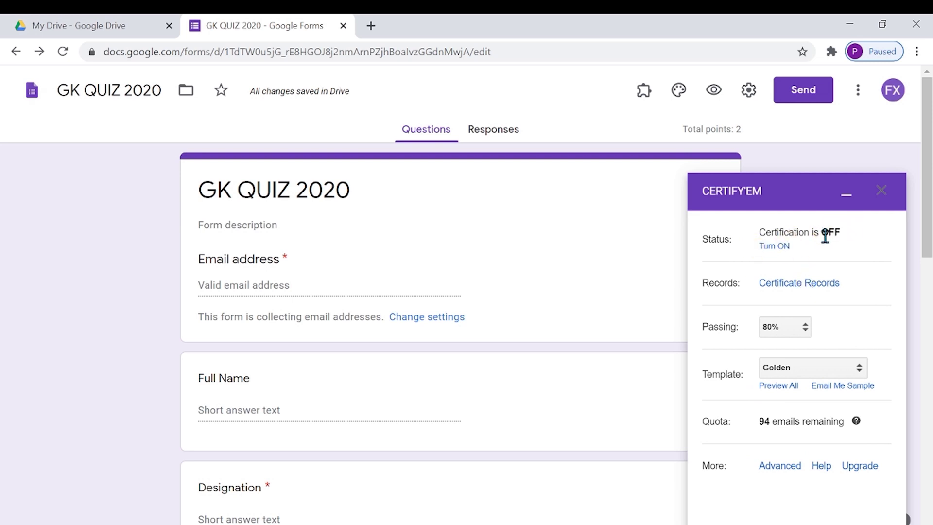
- Turn Certify'em certification ON and set the passing score to 50%
click(776, 248)
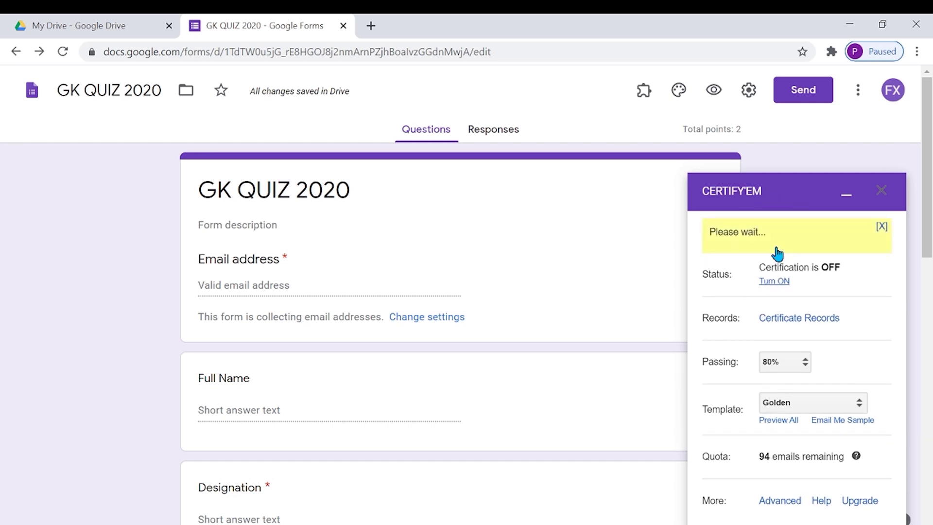
click(778, 250)
click(799, 327)
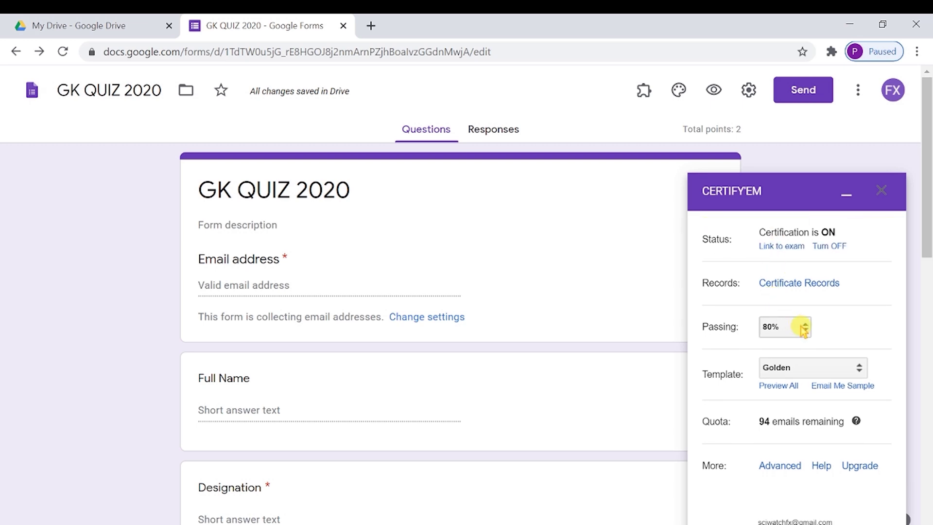
click(733, 329)
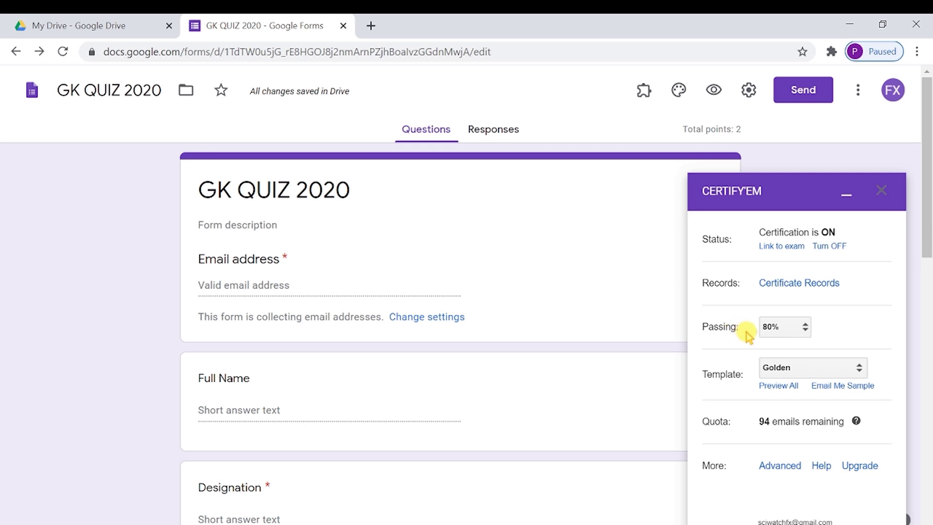
click(805, 330)
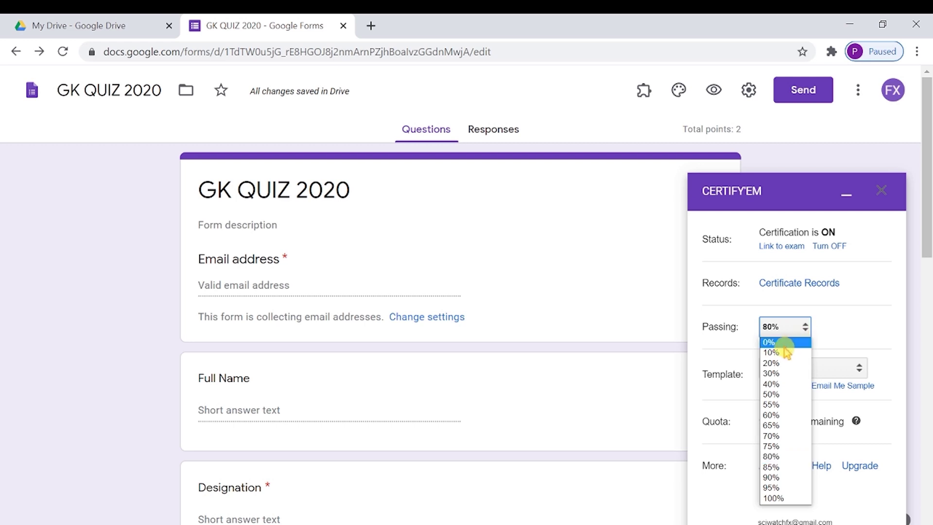
click(788, 394)
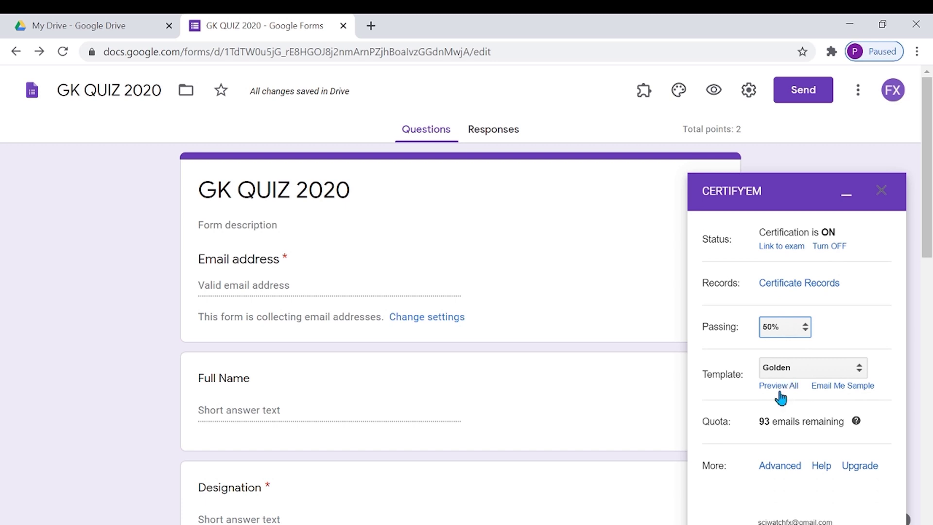
- Choose 'Use a Custom Template' from the Certify'em template list
click(832, 369)
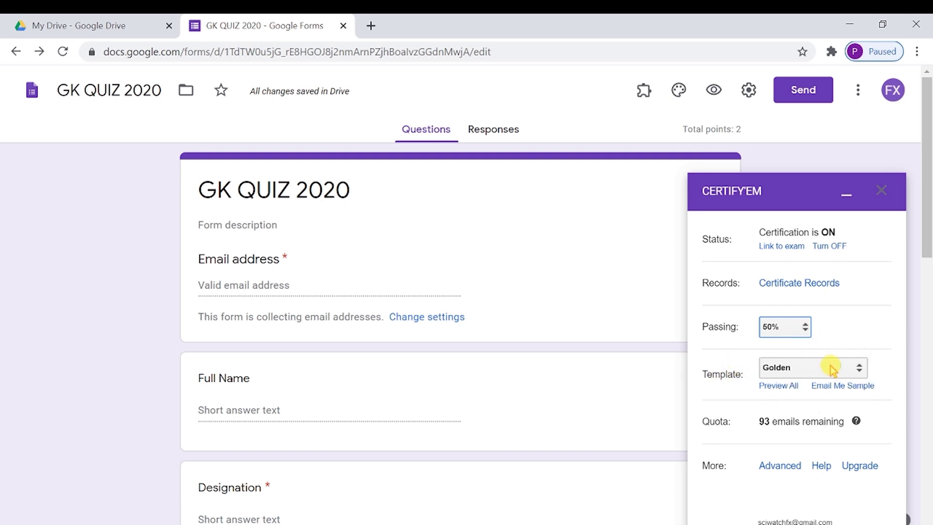
click(860, 372)
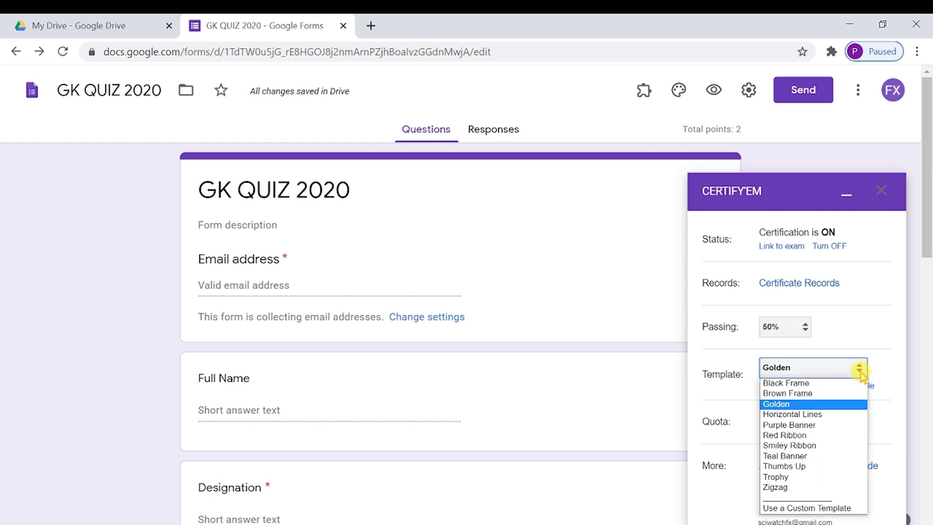
click(822, 514)
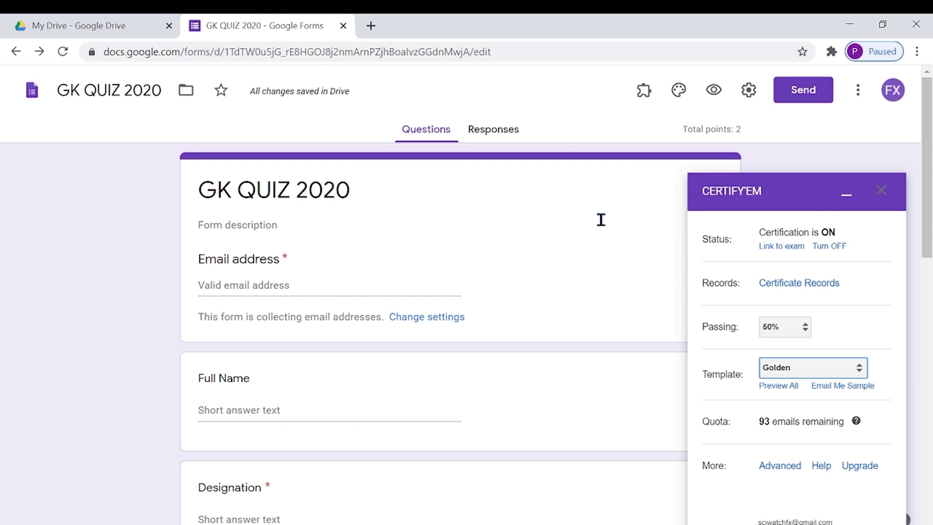
click(860, 370)
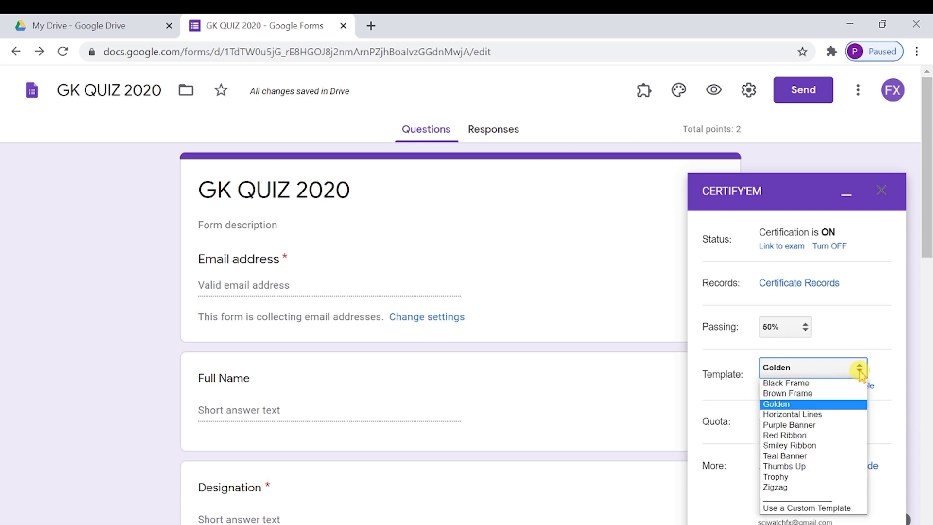
click(824, 508)
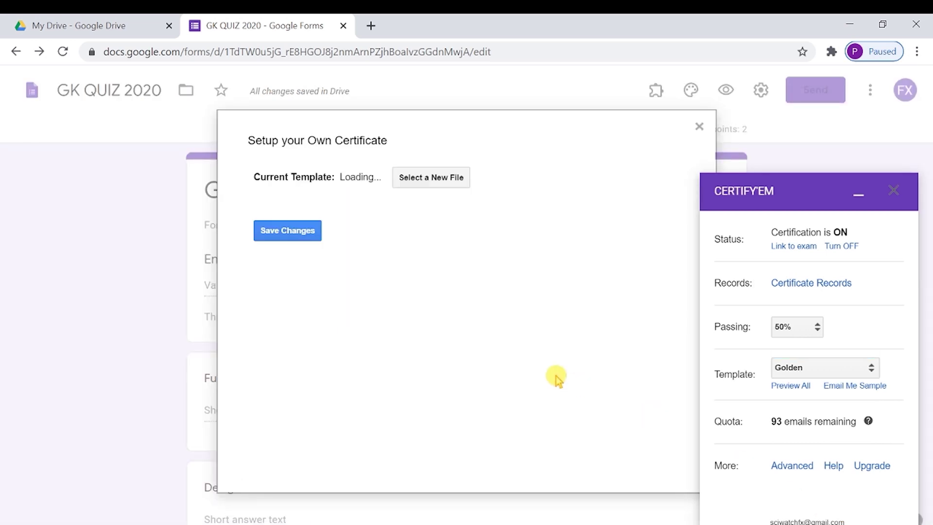
- Select and save the SciWatch presentation as the custom certificate template
click(431, 177)
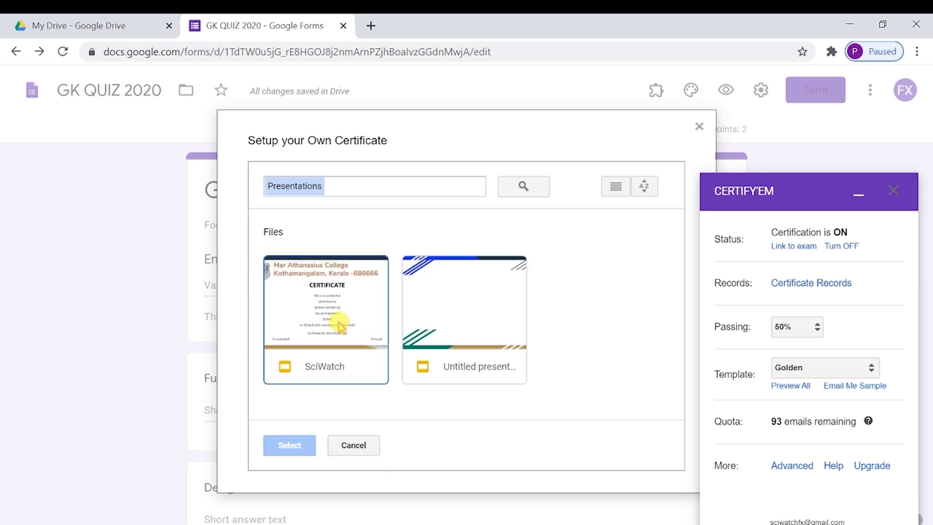
click(340, 325)
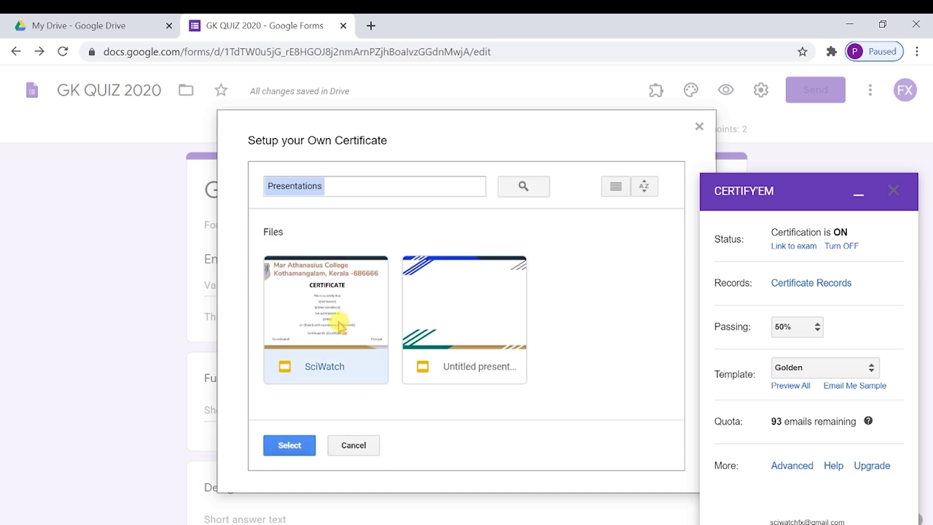
click(291, 444)
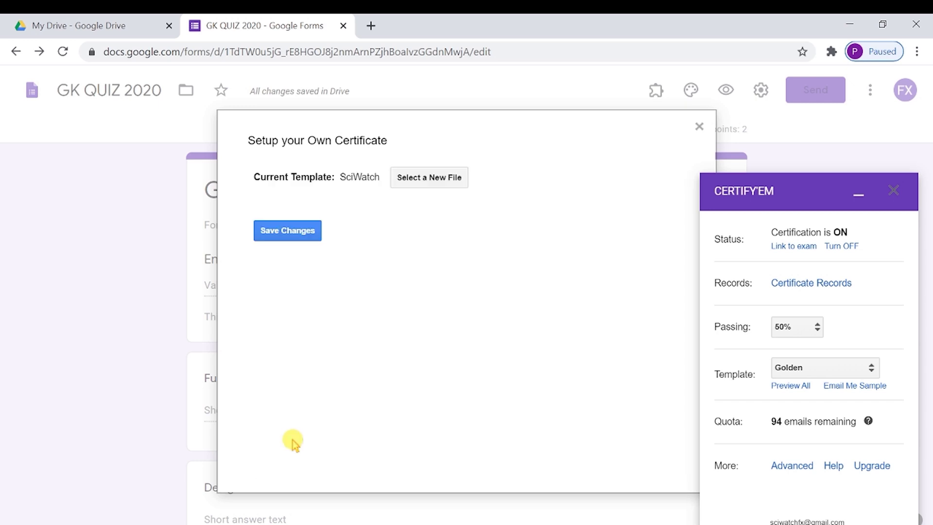
click(277, 234)
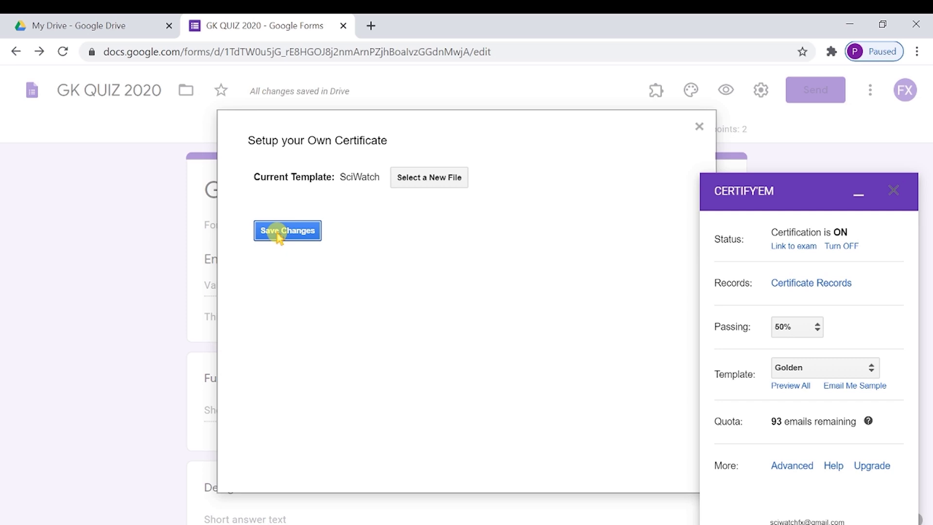
click(277, 233)
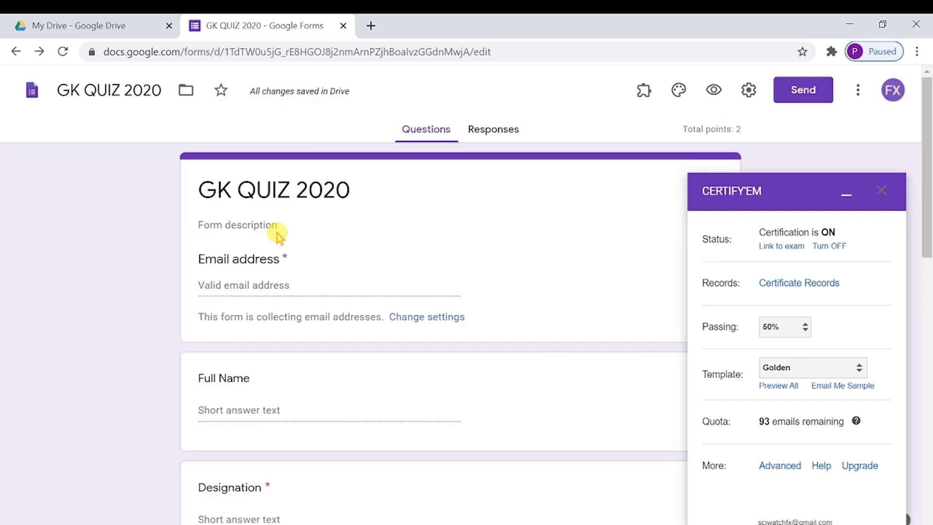
- Review the Certify'em settings and close the add-on panel
click(783, 365)
click(772, 362)
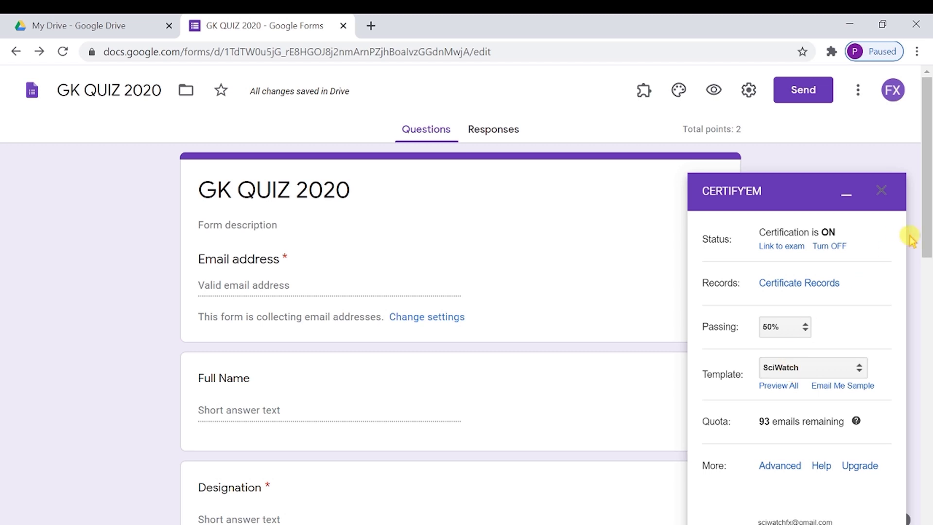
drag(925, 236, 922, 316)
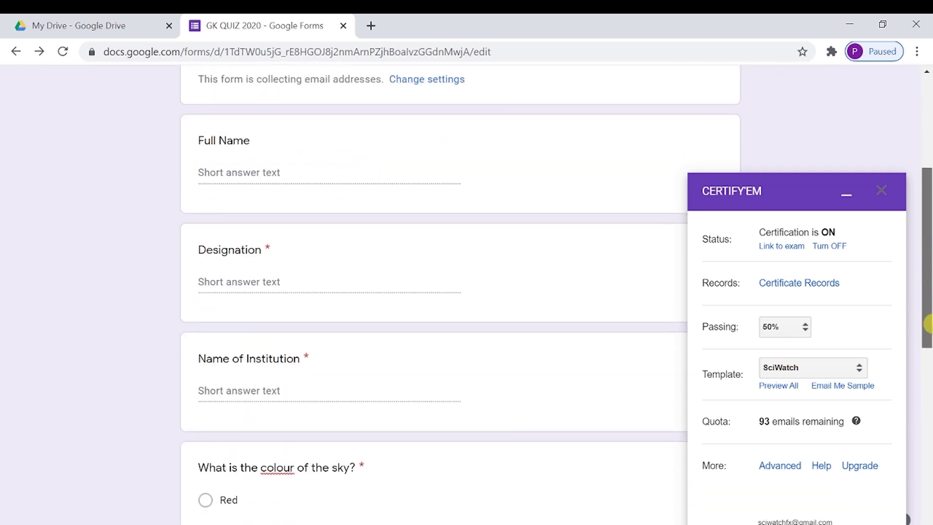
click(889, 196)
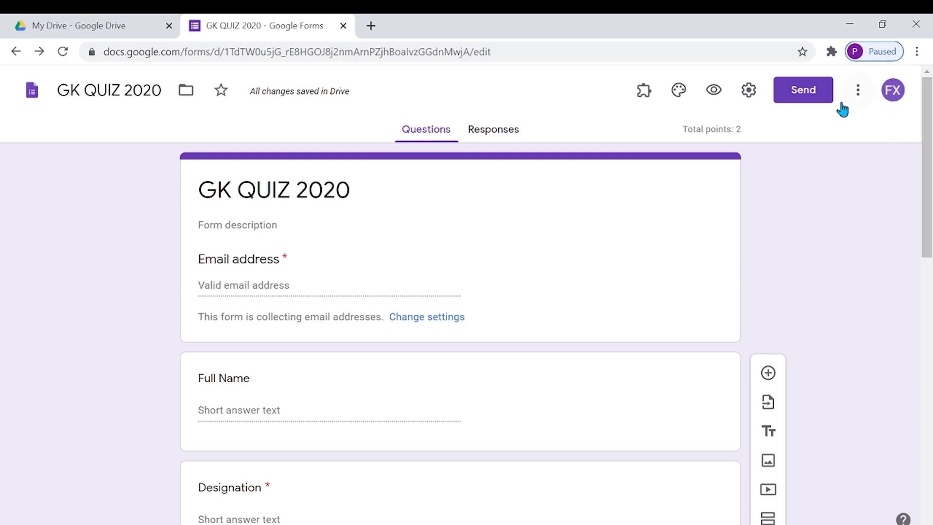
- Copy the shortened link to the GK QUIZ 2020 form
click(813, 92)
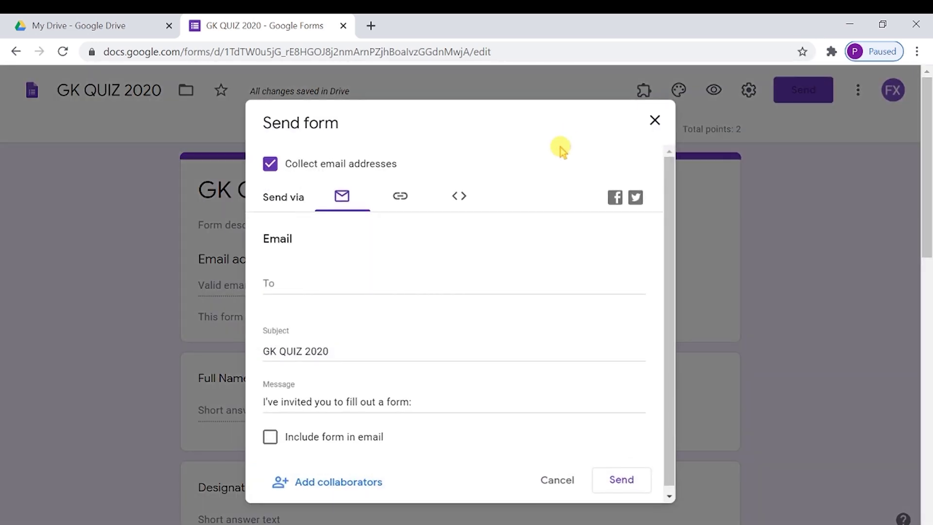
click(403, 199)
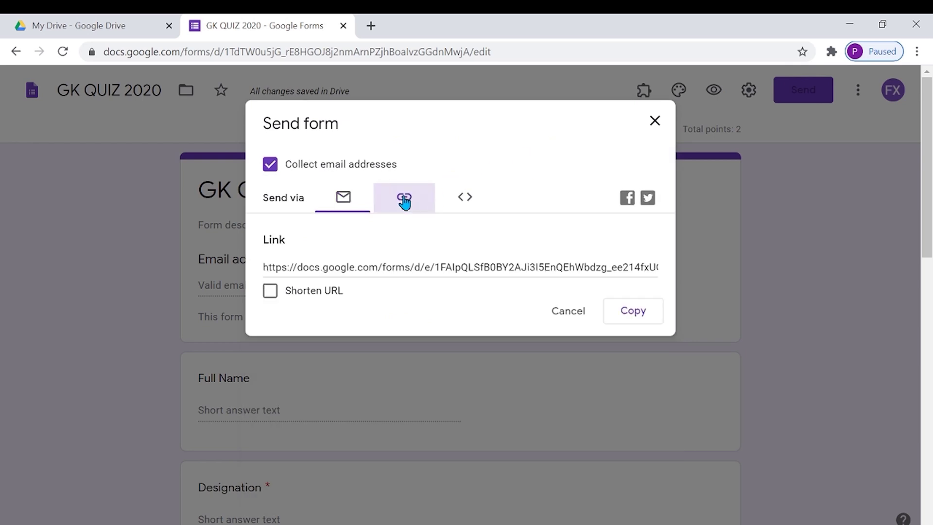
click(270, 292)
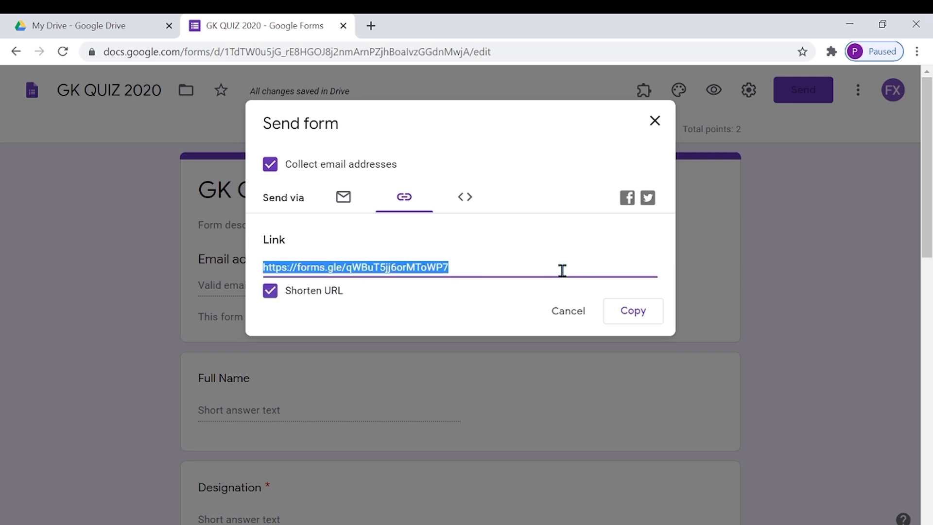
click(620, 313)
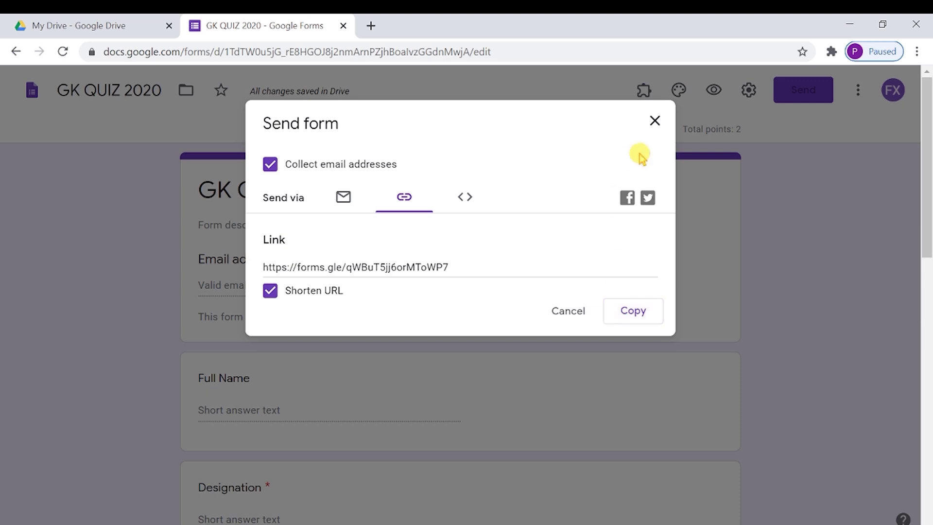
- Email the quiz invitation to the suggested participant's address
click(344, 199)
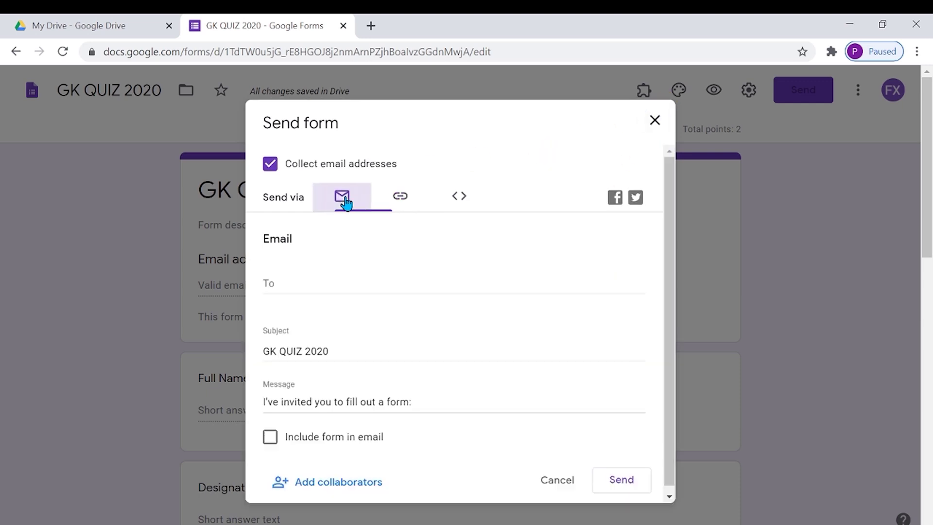
click(311, 283)
text(fx)
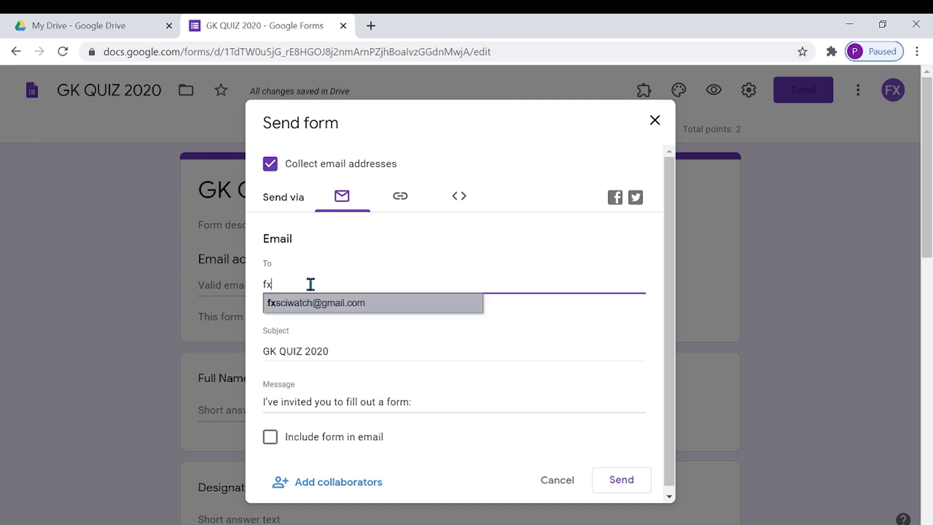
click(313, 307)
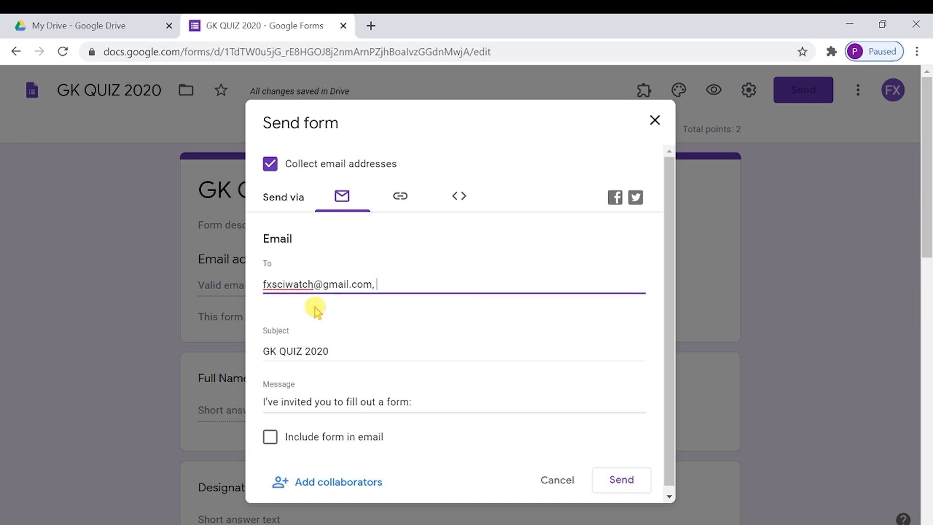
click(616, 480)
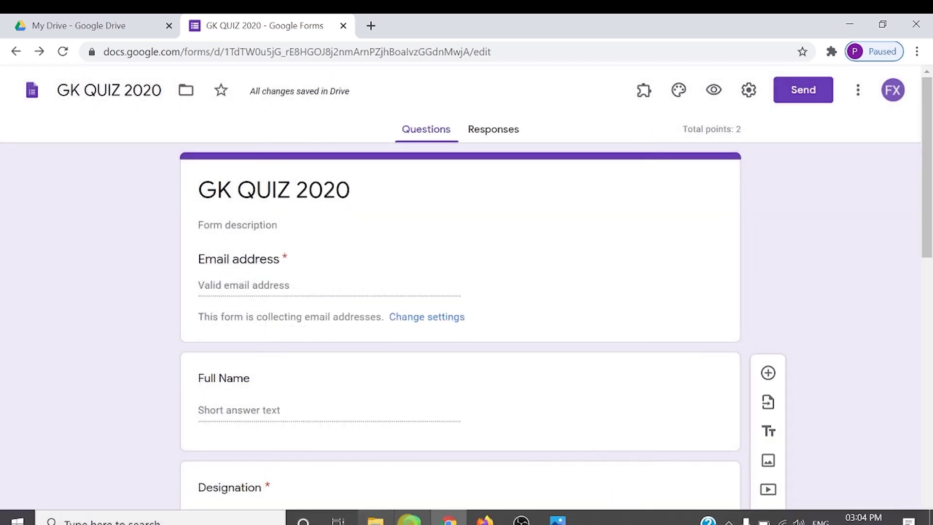
- Open the GK QUIZ 2020 invitation in the Firefox Gmail inbox and launch its fill-out form
click(485, 519)
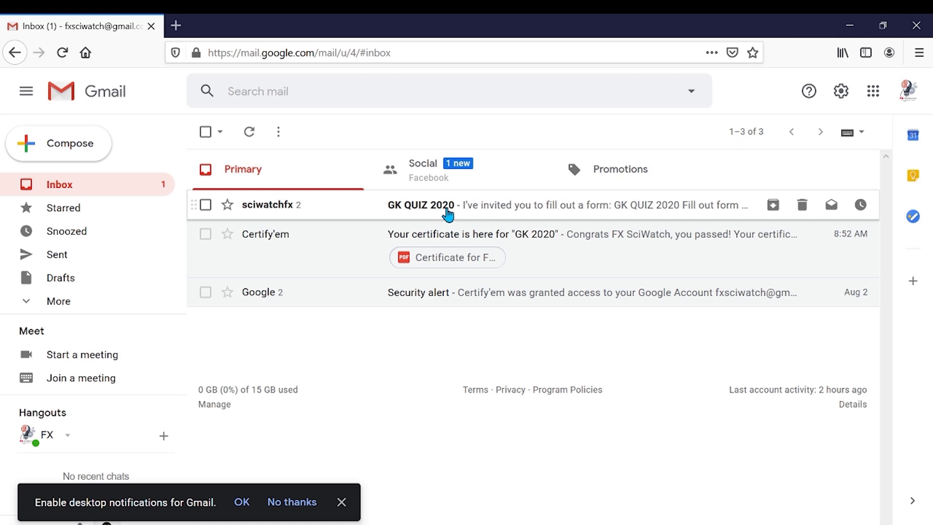
click(448, 213)
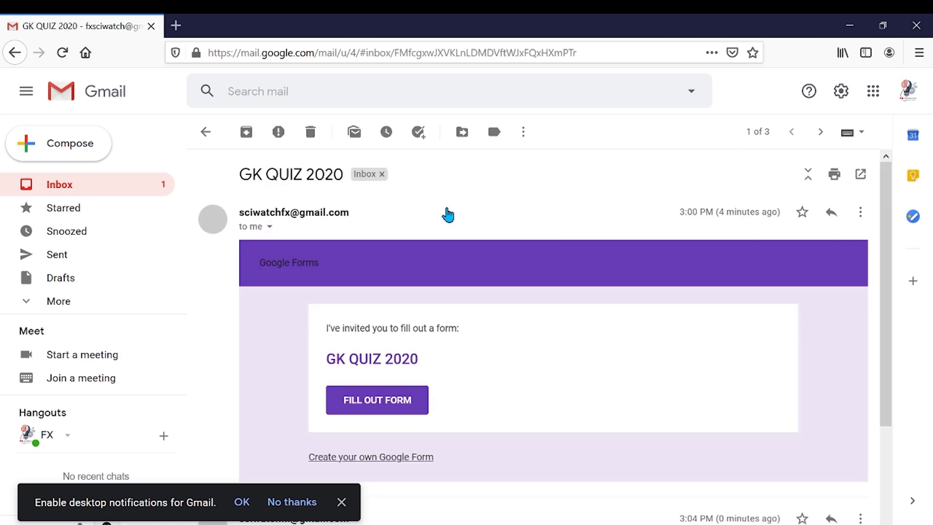
click(371, 401)
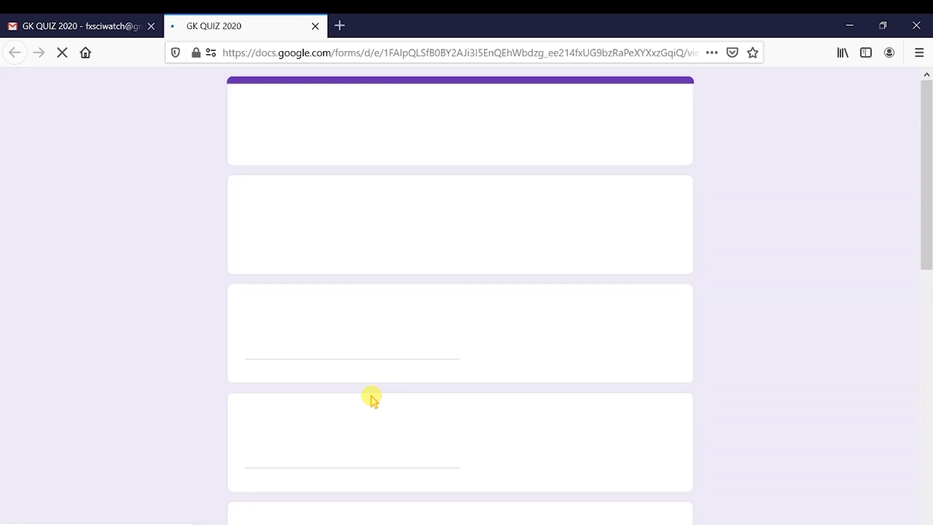
- Enter the respondent's email address and 'MAC' as the institution name
click(302, 240)
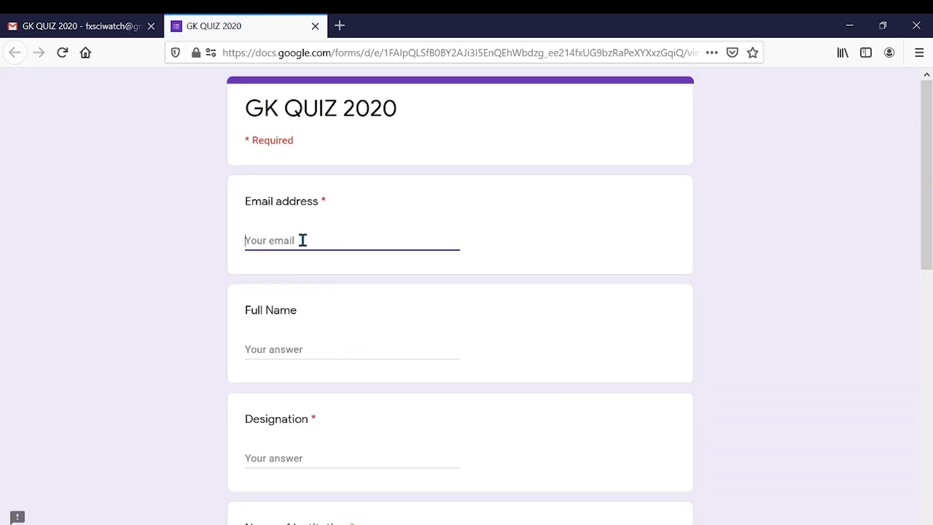
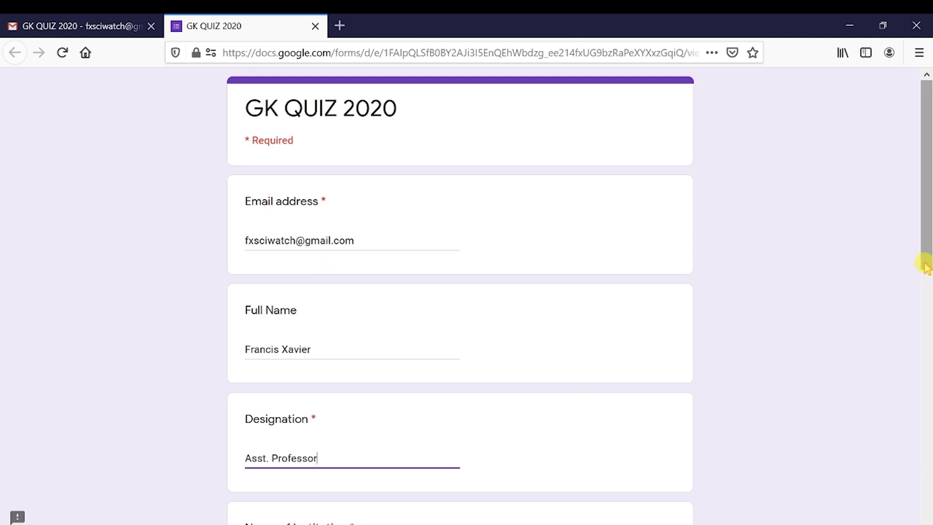
drag(925, 265, 925, 423)
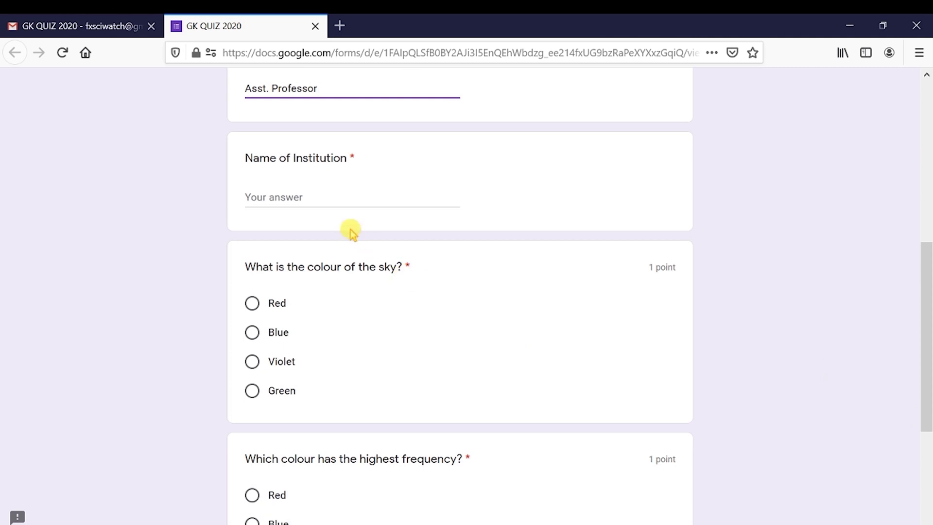
click(304, 196)
text(MAC)
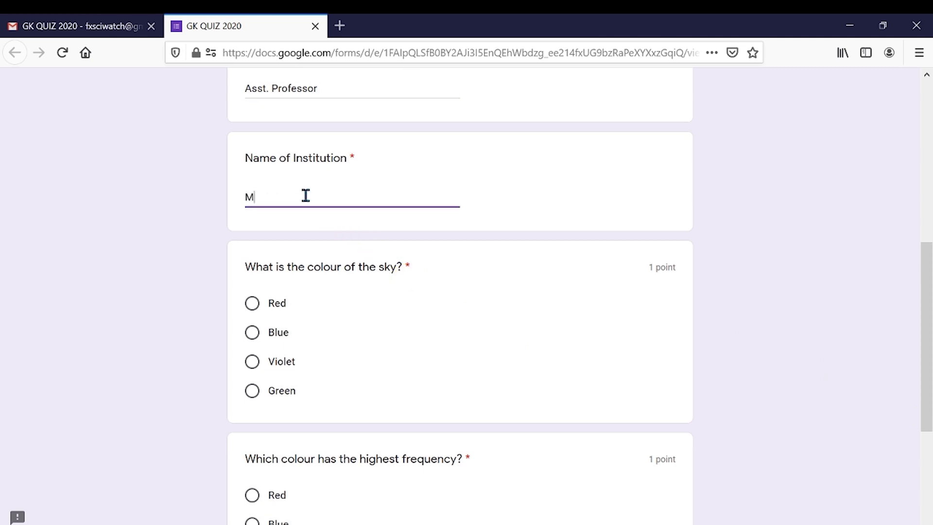
click(274, 339)
- Answer Blue for the sky's colour and Violet for highest frequency, then submit
click(274, 339)
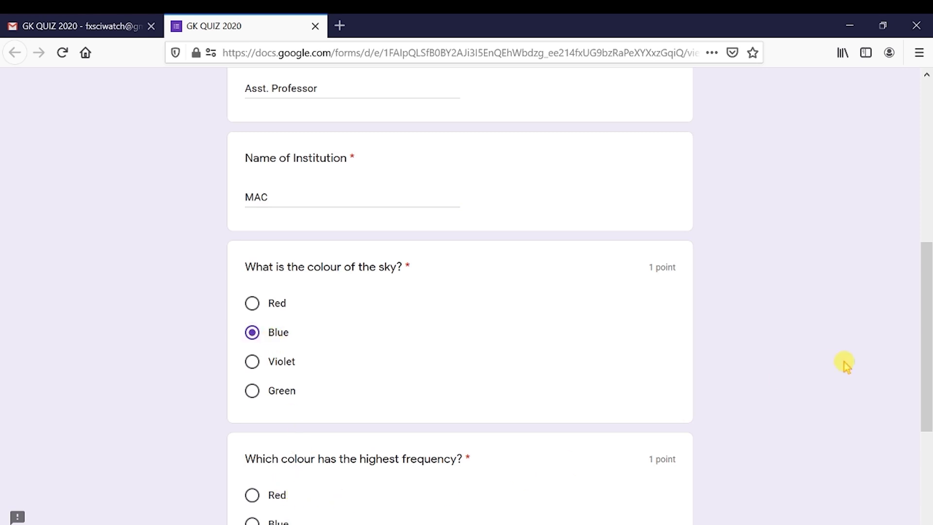
drag(923, 346, 922, 435)
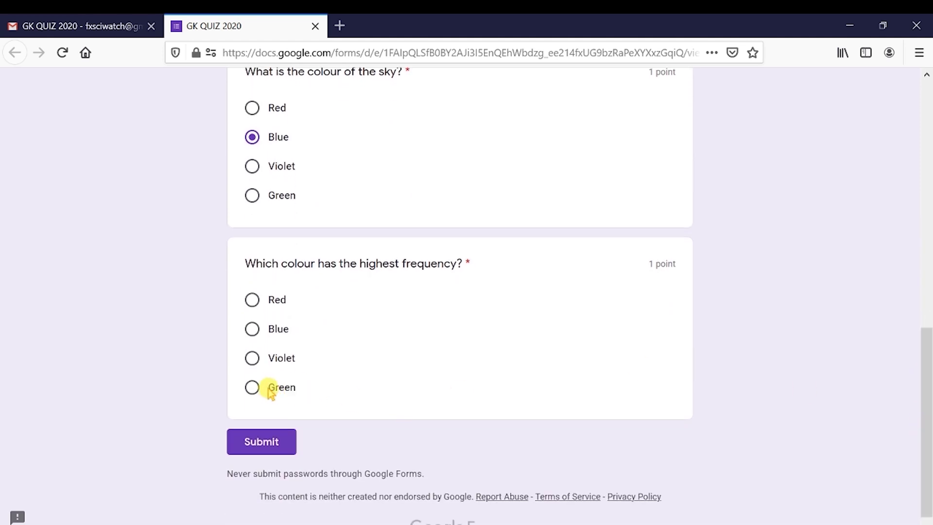
click(253, 357)
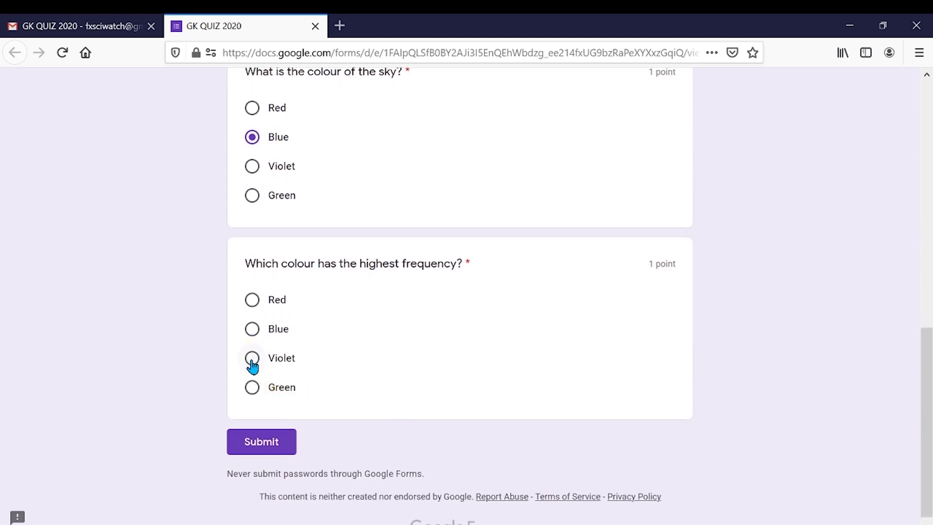
click(263, 442)
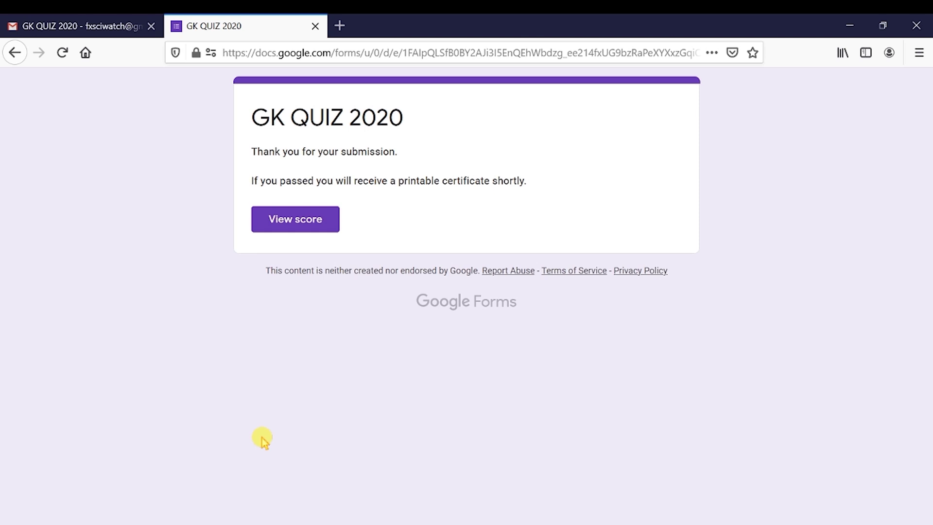
- Preview the GK QUIZ 2020 certificate PDF attached to the new Certify'em email in Gmail
click(105, 28)
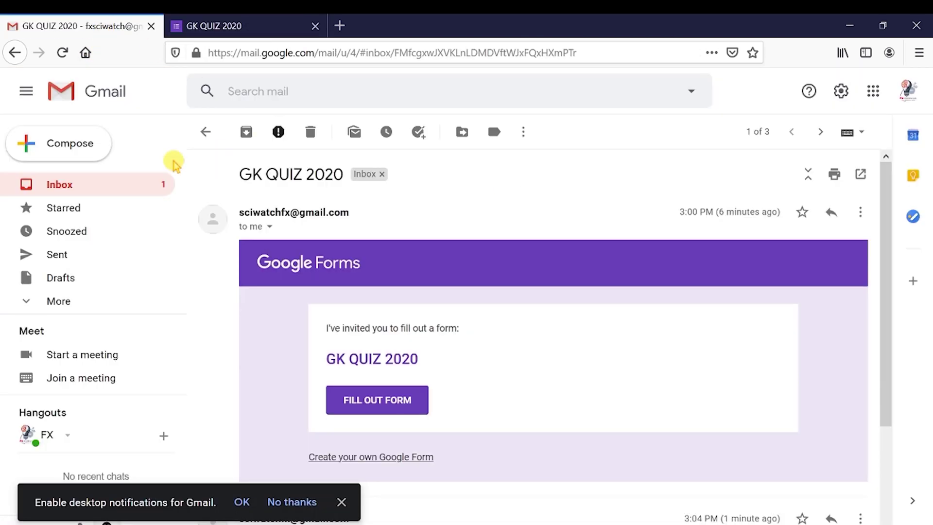
click(73, 187)
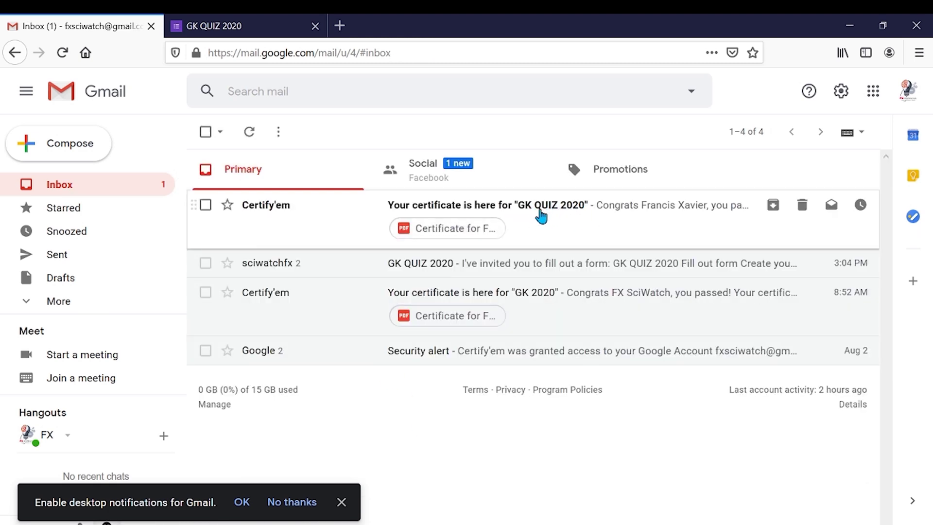
click(458, 230)
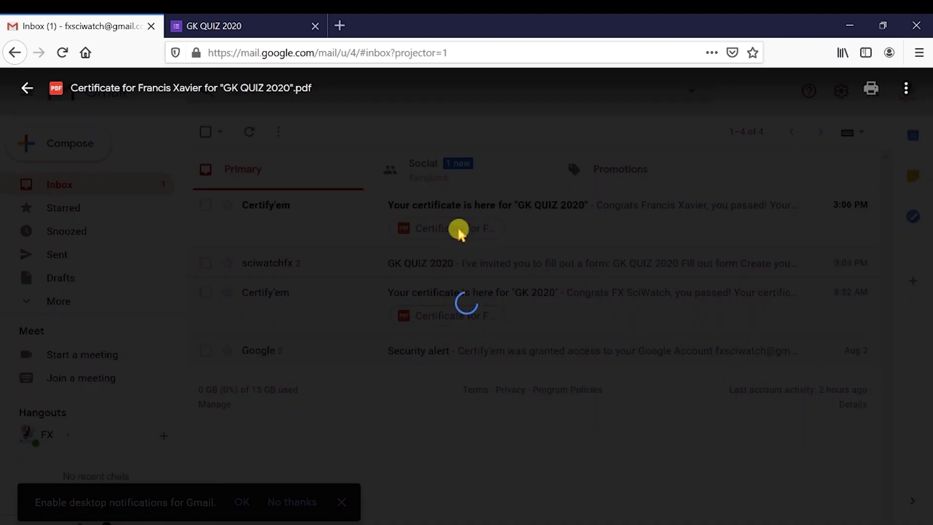